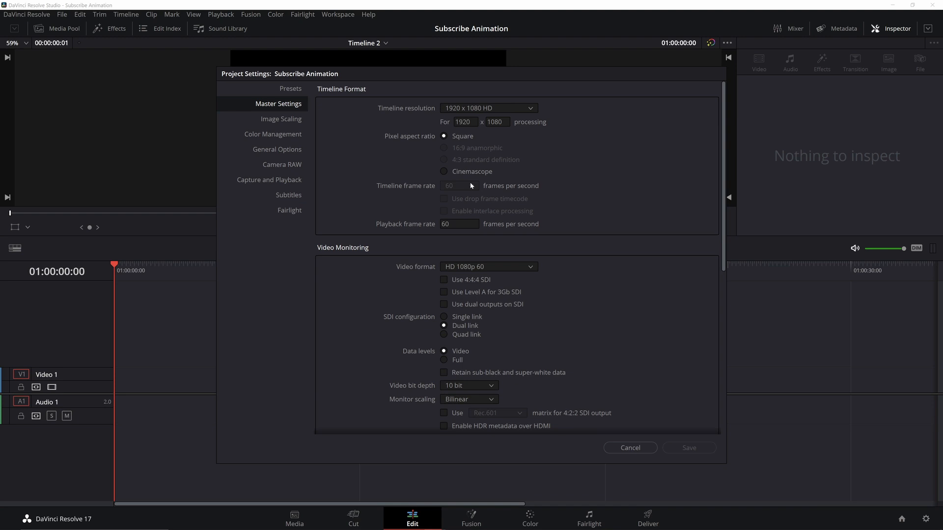
# Add a Fusion Composition clip to the start of the Video 1 track in the timeline
pyautogui.press('Escape')
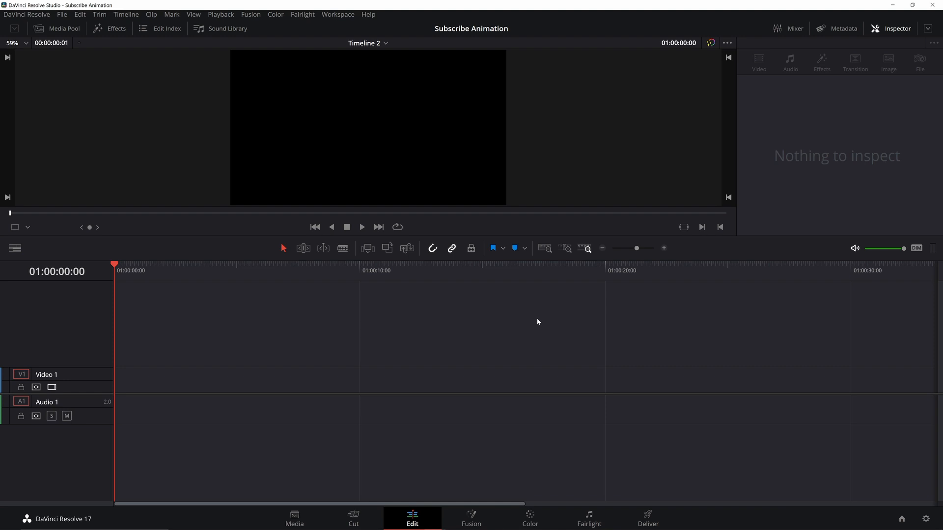
pyautogui.click(110, 29)
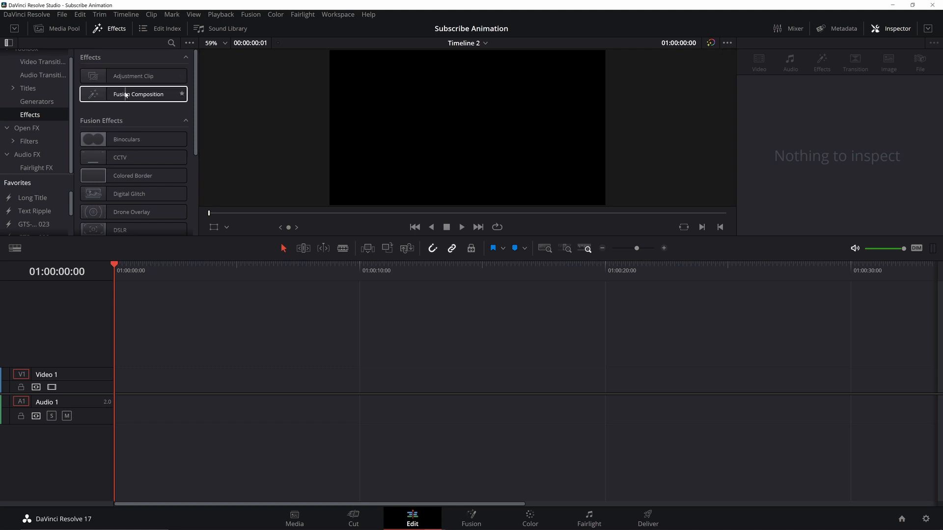
pyautogui.moveTo(126, 94); pyautogui.dragTo(315, 323)
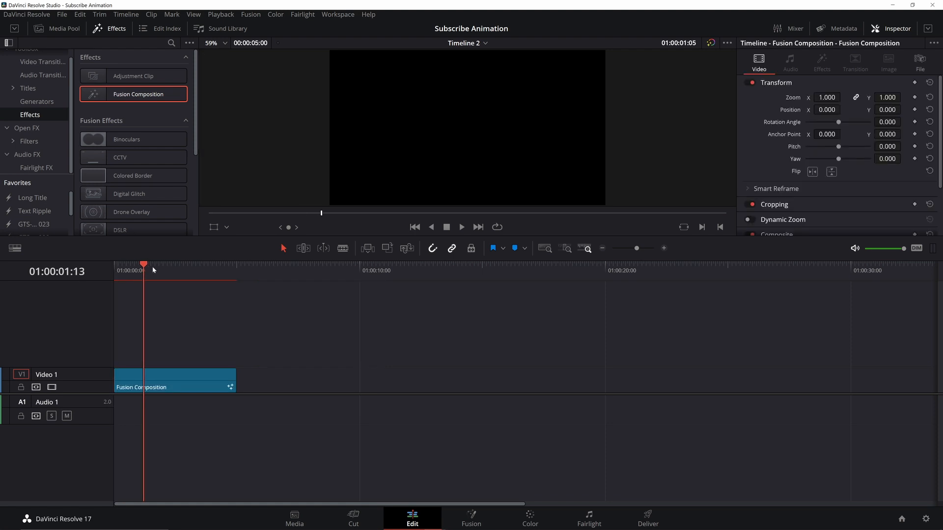
pyautogui.moveTo(152, 267)
pyautogui.mouseDown()
pyautogui.moveTo(178, 272)
pyautogui.moveTo(156, 271)
pyautogui.moveTo(169, 273)
pyautogui.mouseUp()
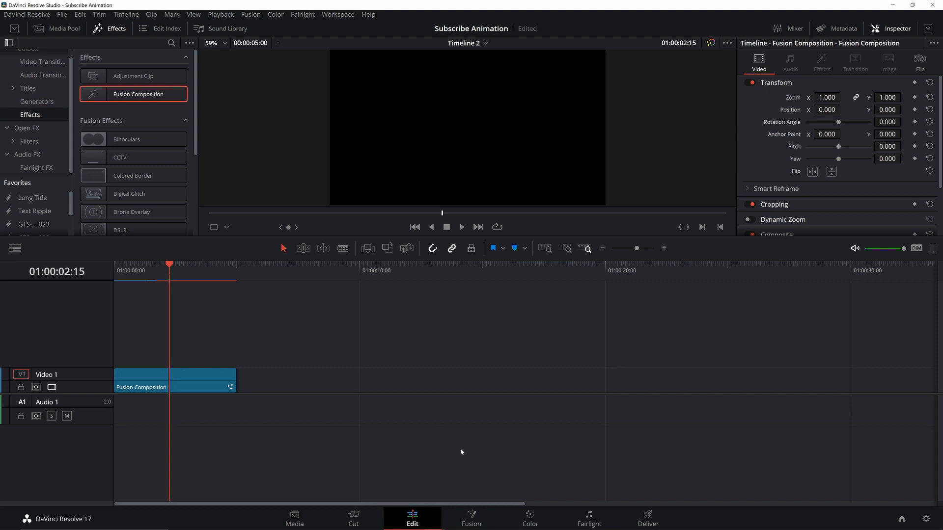
# Open the clip on the Fusion page and hide the Effects library
pyautogui.click(470, 520)
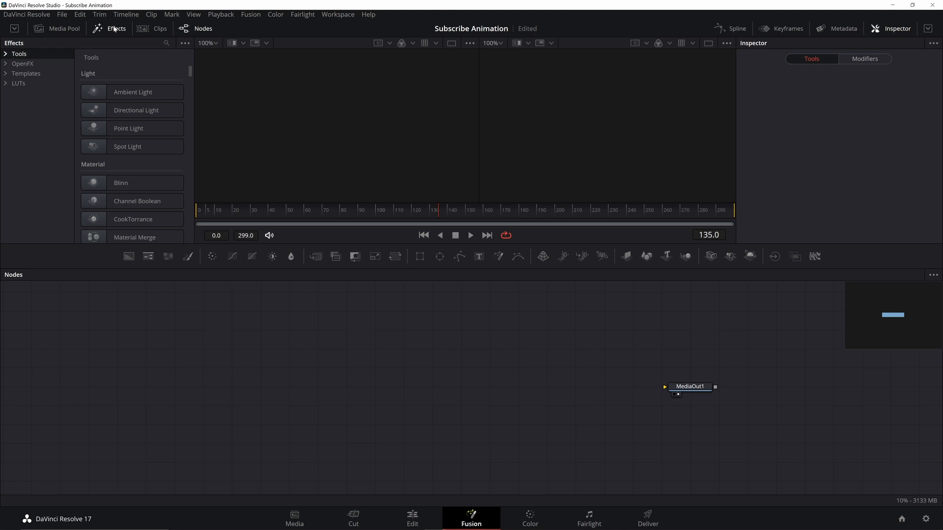
pyautogui.click(115, 29)
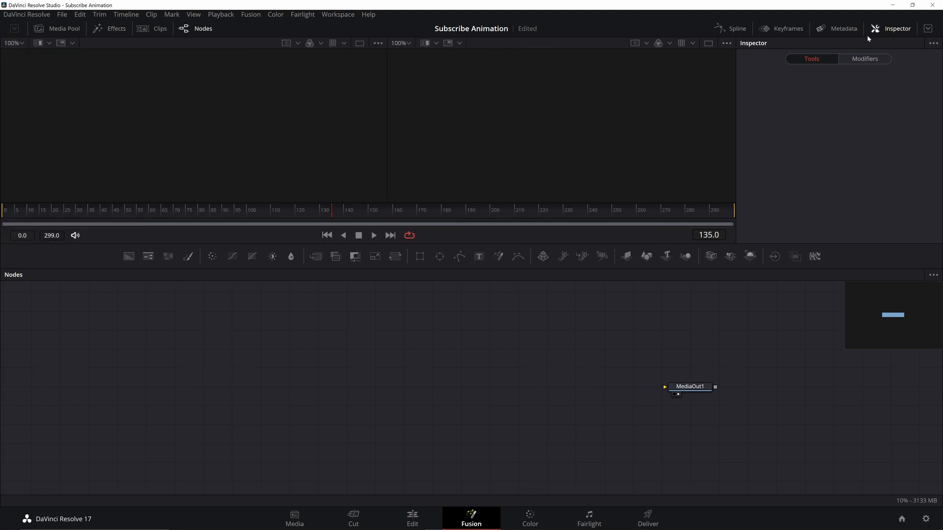
pyautogui.click(926, 29)
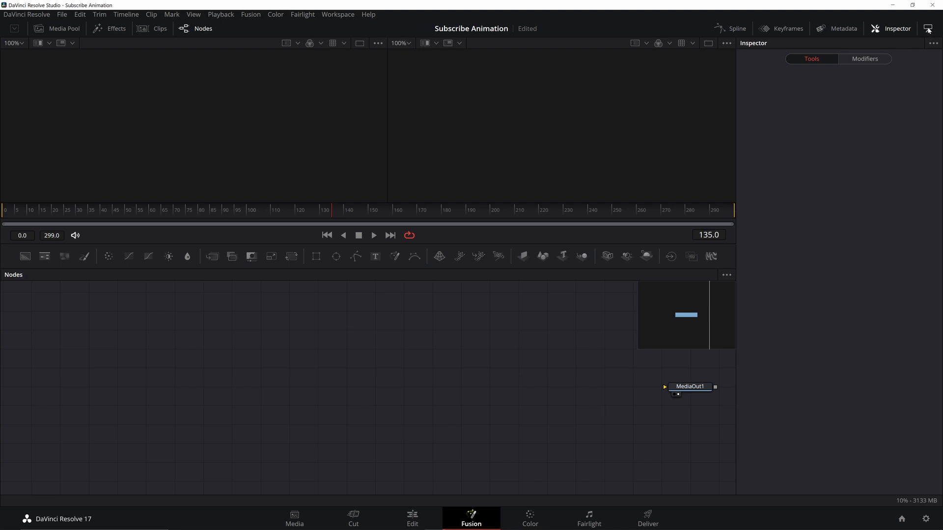
pyautogui.click(927, 28)
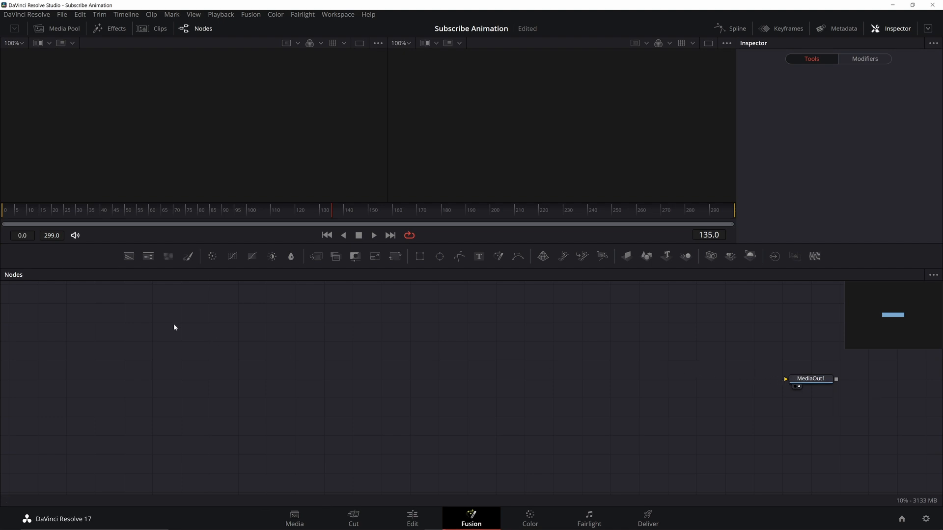
# Add a Background node connected to MediaOut1 and set its alpha to 0 for transparency
pyautogui.click(128, 256)
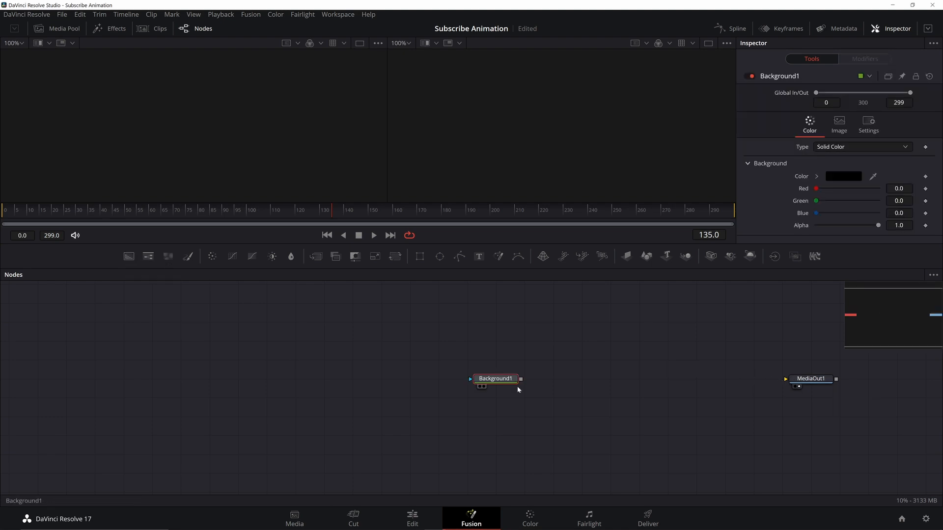
pyautogui.moveTo(520, 379); pyautogui.dragTo(787, 379)
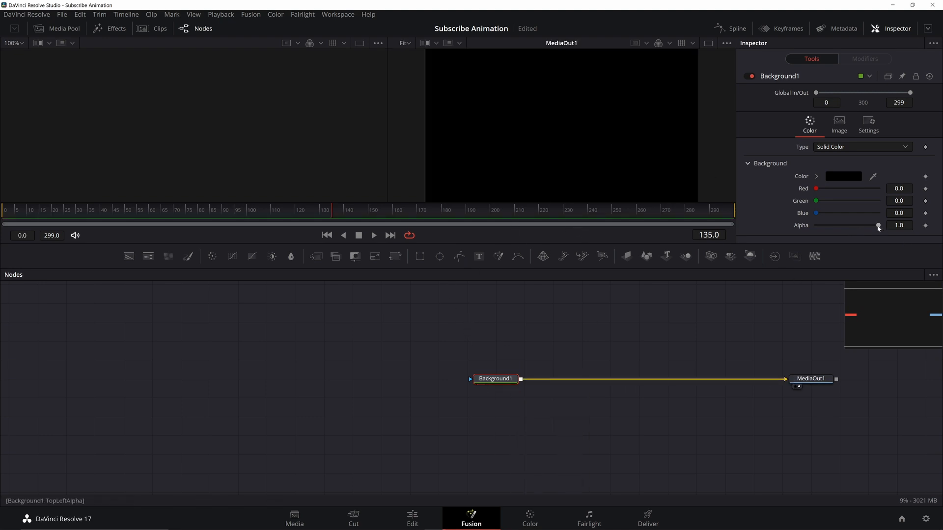
pyautogui.moveTo(878, 226); pyautogui.dragTo(815, 225)
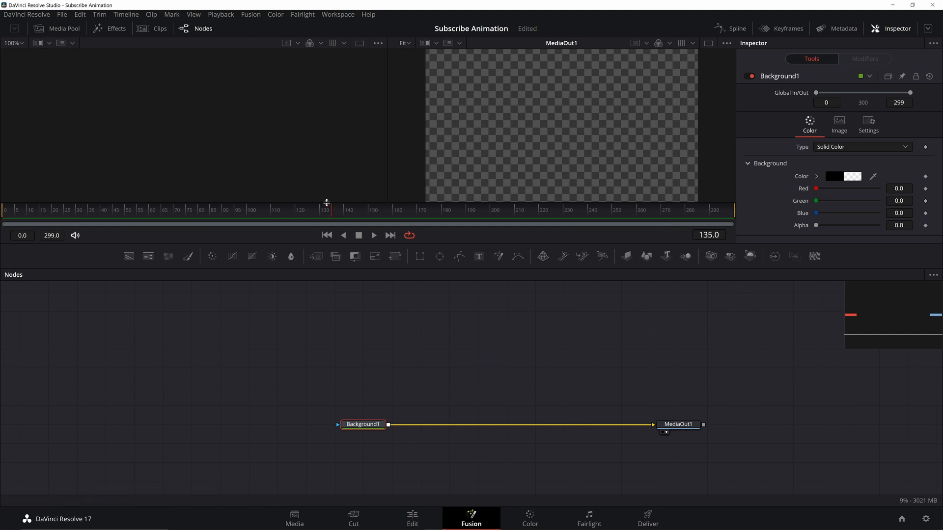
# Try adding a second Background node merged into the chain, and undo it
pyautogui.click(126, 259)
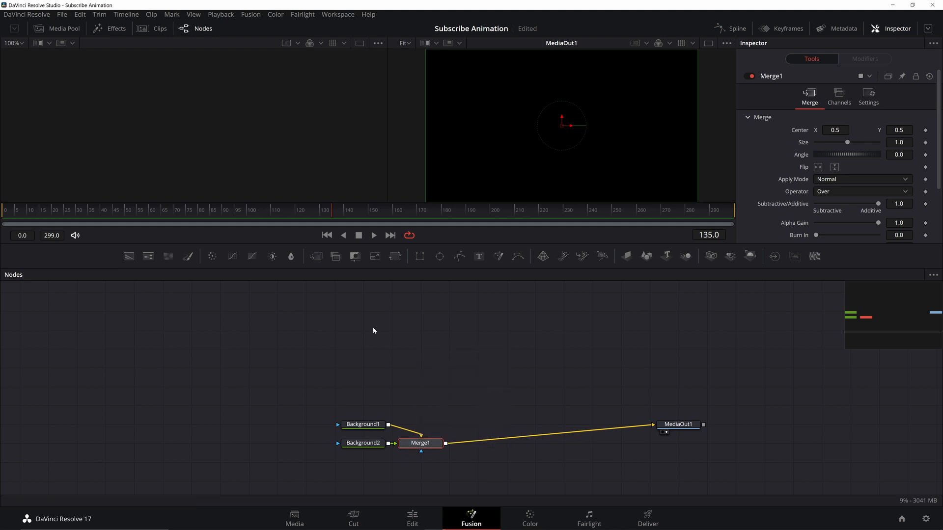
pyautogui.hotkey('ctrl', 'z')
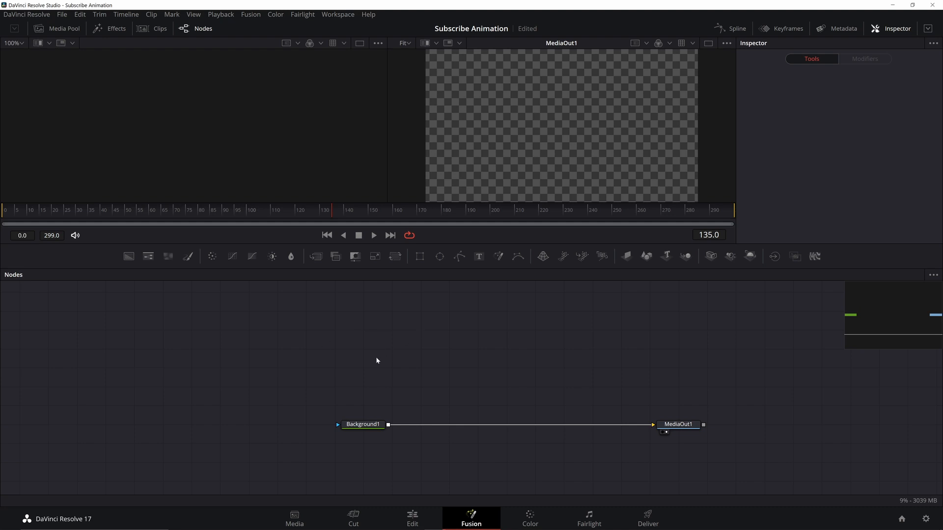
# Add a separate second Background node and set its color to the dark red basic swatch
pyautogui.click(129, 255)
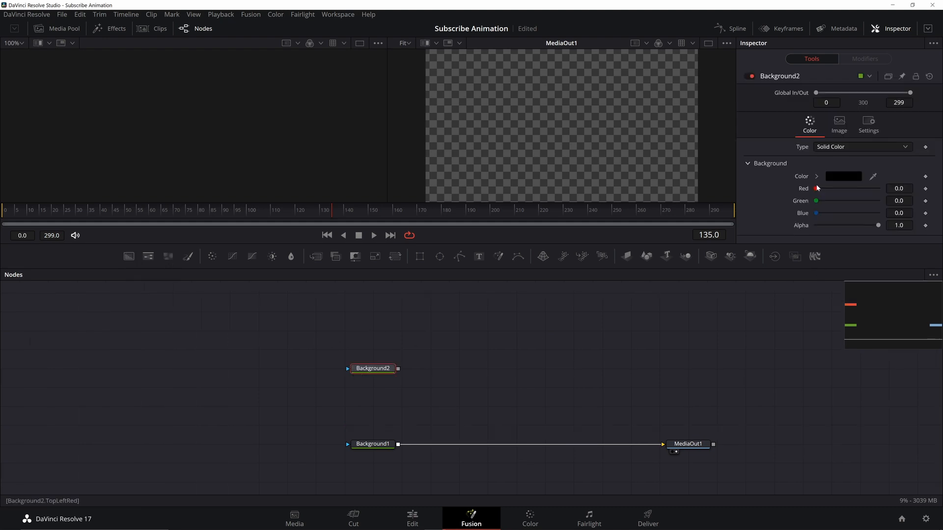
pyautogui.moveTo(816, 188); pyautogui.dragTo(890, 189)
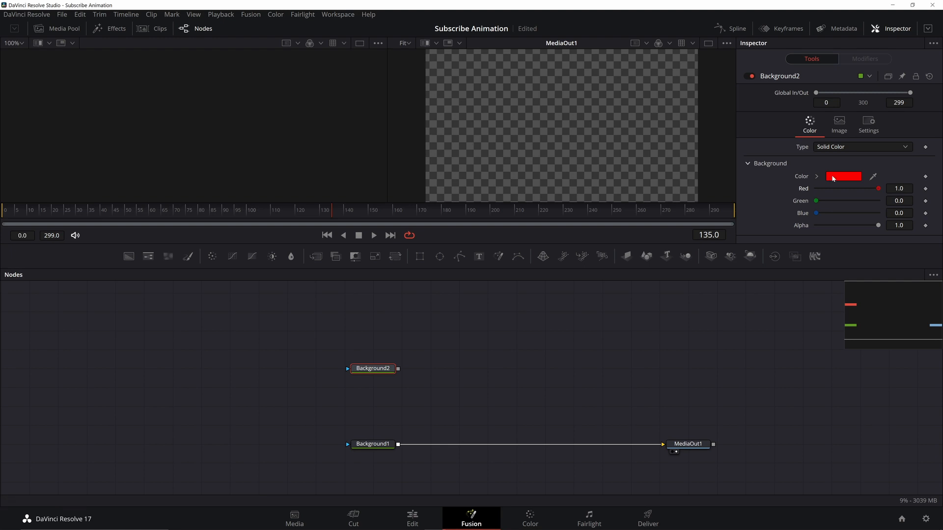
pyautogui.click(833, 178)
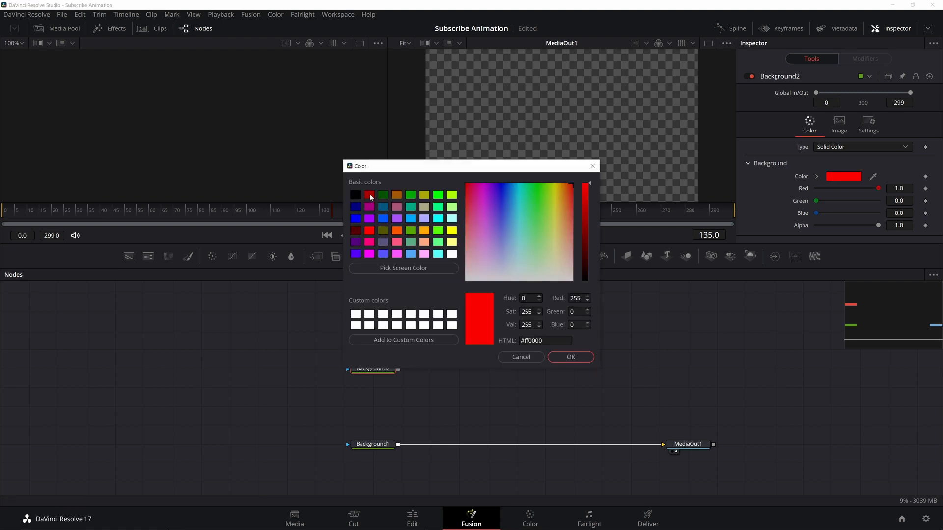
pyautogui.doubleClick(371, 197)
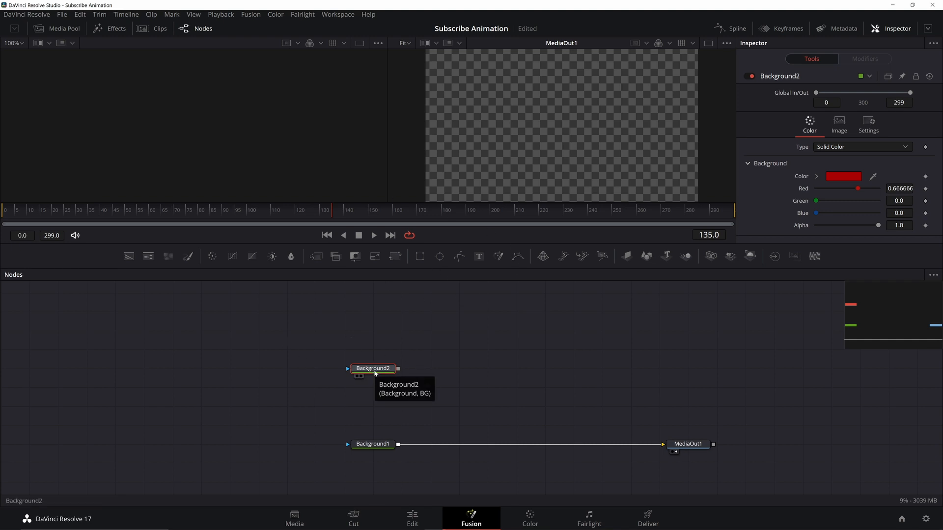
# Show Background2 in the left viewer and add a Rectangle mask to it
pyautogui.click(357, 377)
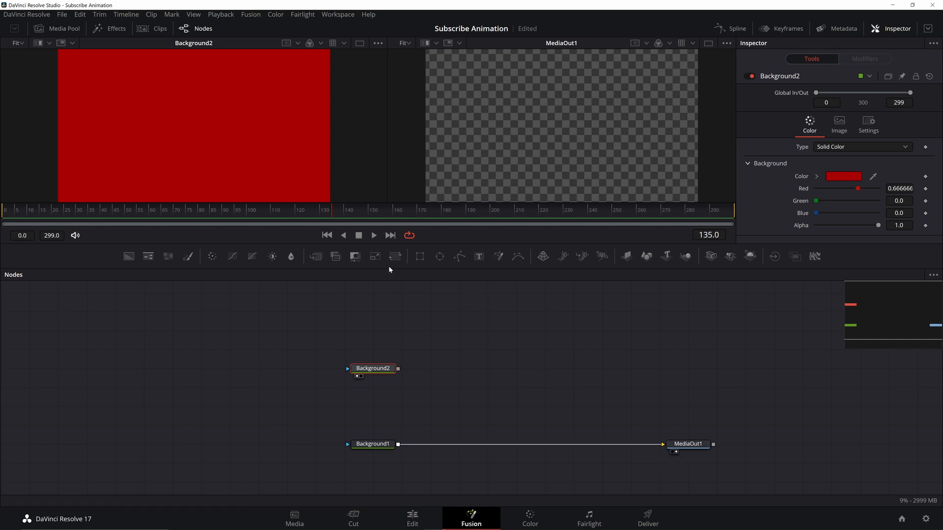
pyautogui.click(419, 256)
pyautogui.moveTo(262, 131); pyautogui.dragTo(242, 132)
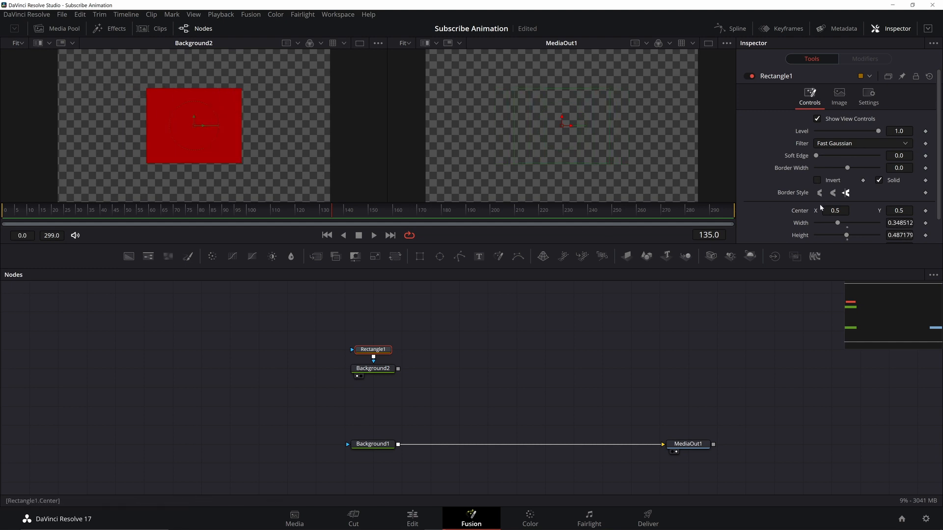
# Link the rectangle's width to its height with the expression Height*1080/1920 and reset the height to 0.5
pyautogui.scroll(-1, 820, 205)
pyautogui.rightClick(804, 197)
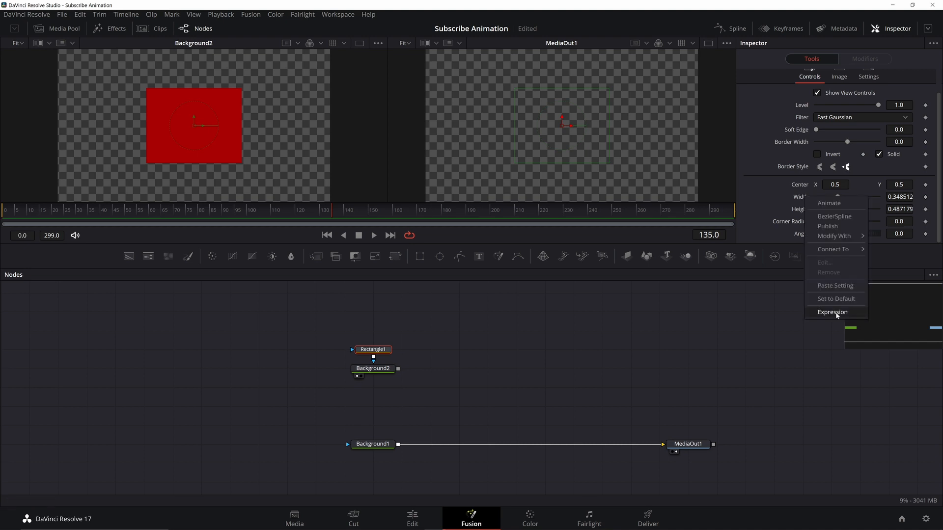
pyautogui.click(834, 312)
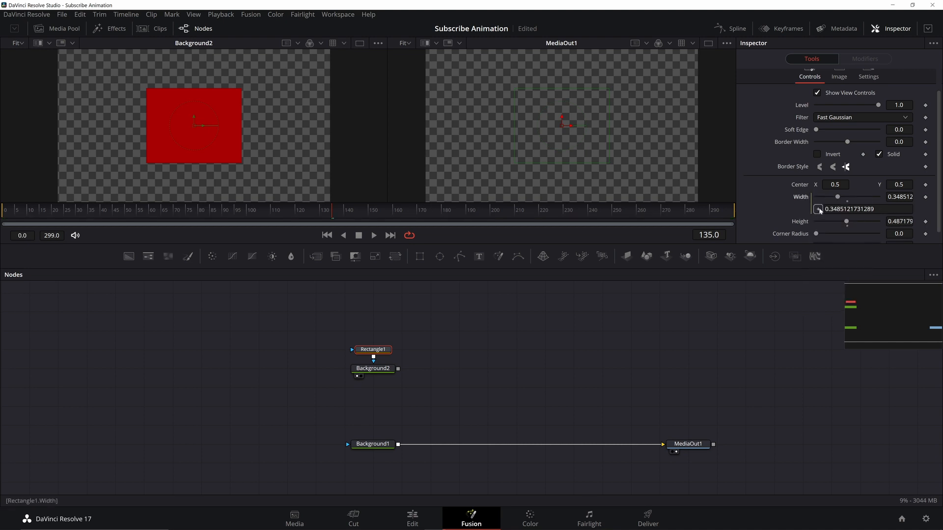
pyautogui.moveTo(820, 210); pyautogui.dragTo(807, 222)
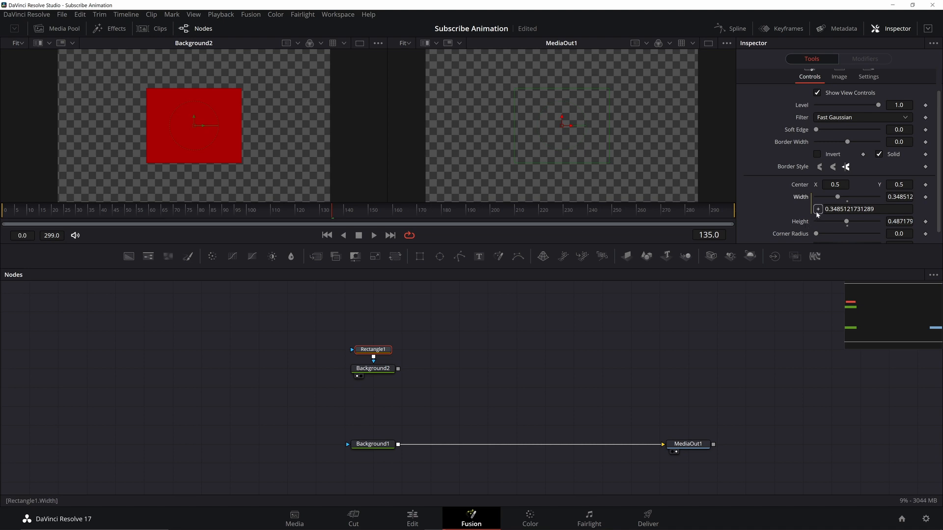
pyautogui.doubleClick(847, 222)
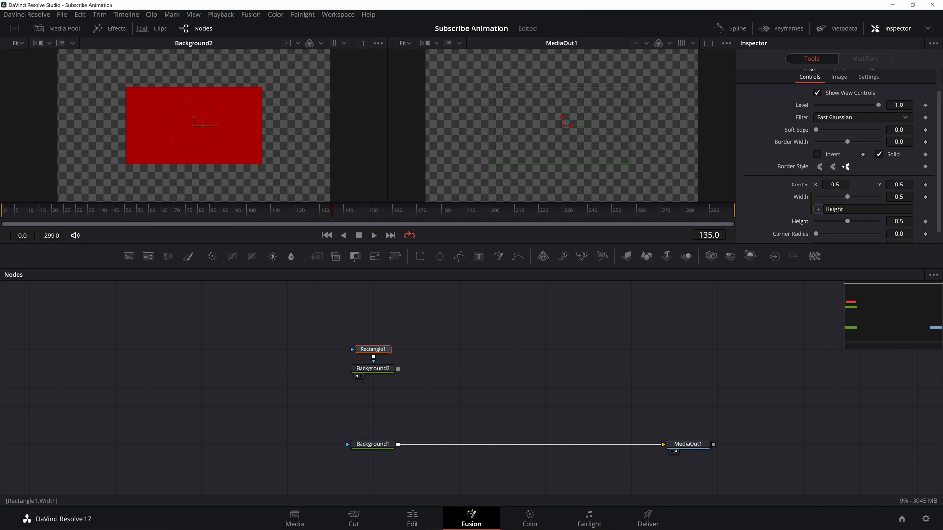
pyautogui.click(850, 210)
pyautogui.write('*1080')
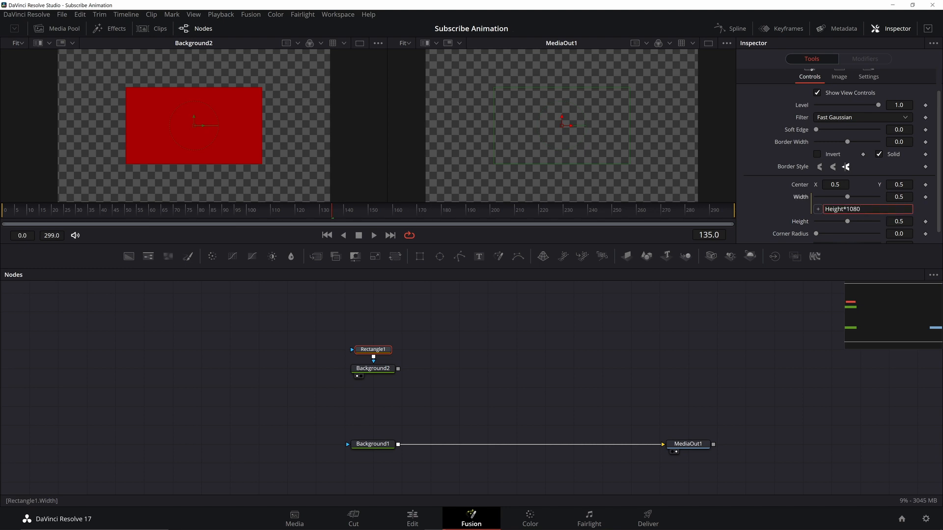
pyautogui.write('/1920')
pyautogui.press('Tab')
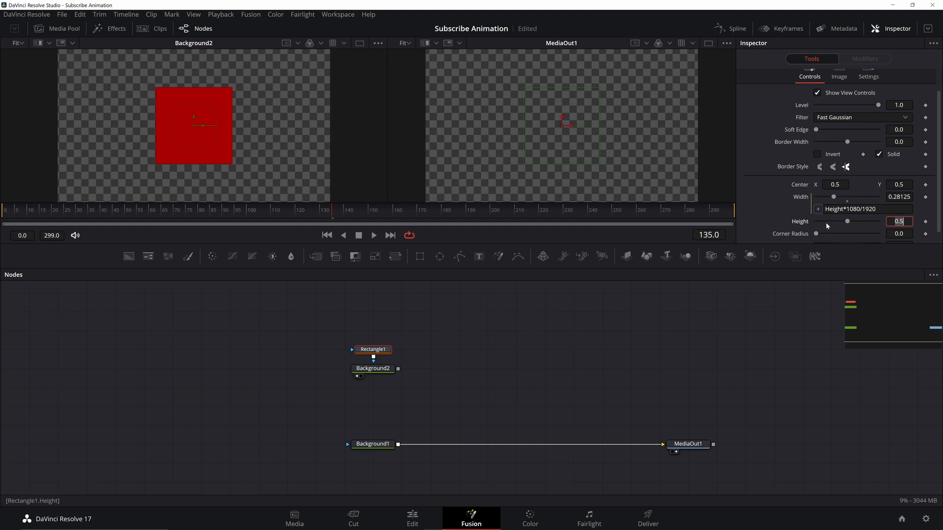
# Round the rectangle's corners with a corner radius of about 0.3
pyautogui.moveTo(847, 221); pyautogui.dragTo(850, 223)
pyautogui.scroll(-1, 769, 87)
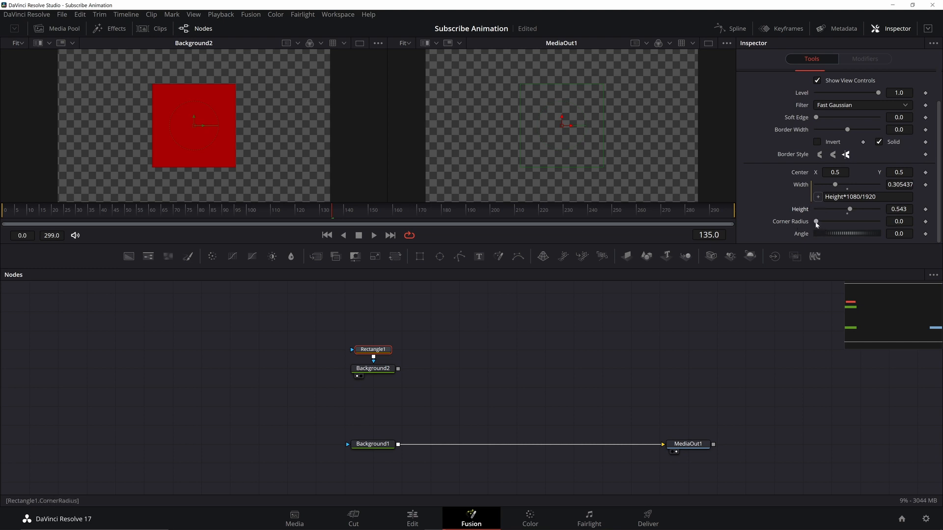
pyautogui.moveTo(817, 221); pyautogui.dragTo(834, 221)
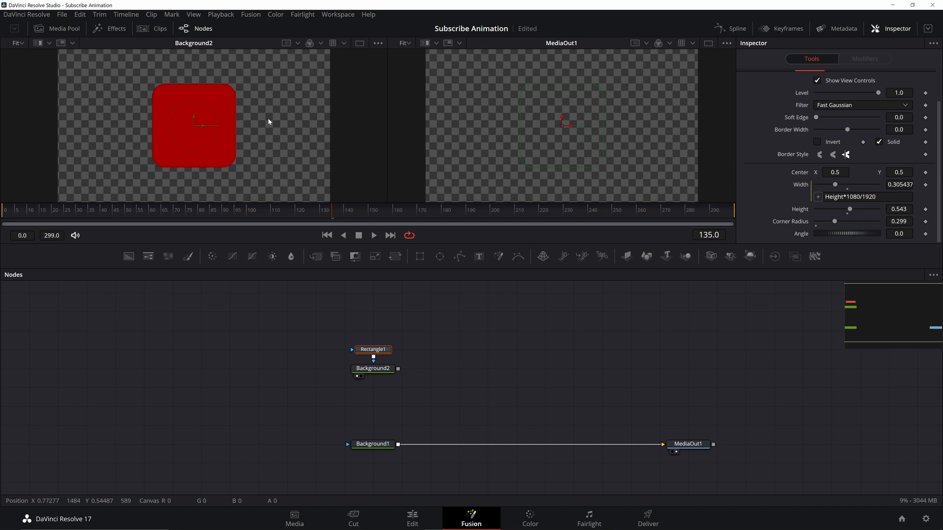
# Move the rectangle to the lower left, centering it at 0.15, 0.18 with a height of 0.18
pyautogui.moveTo(267, 122)
pyautogui.mouseDown()
pyautogui.moveTo(281, 139)
pyautogui.moveTo(264, 107)
pyautogui.mouseUp()
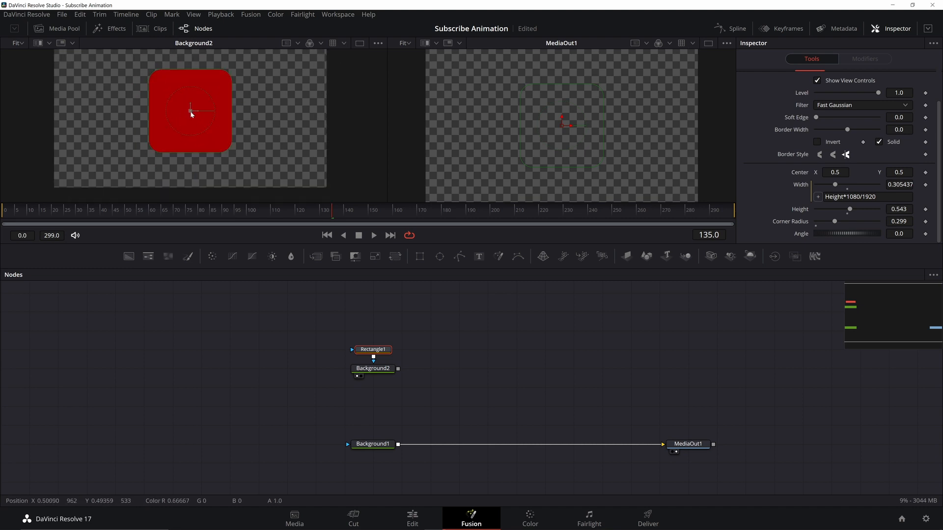
pyautogui.moveTo(190, 111); pyautogui.dragTo(101, 163)
pyautogui.moveTo(105, 123); pyautogui.dragTo(105, 150)
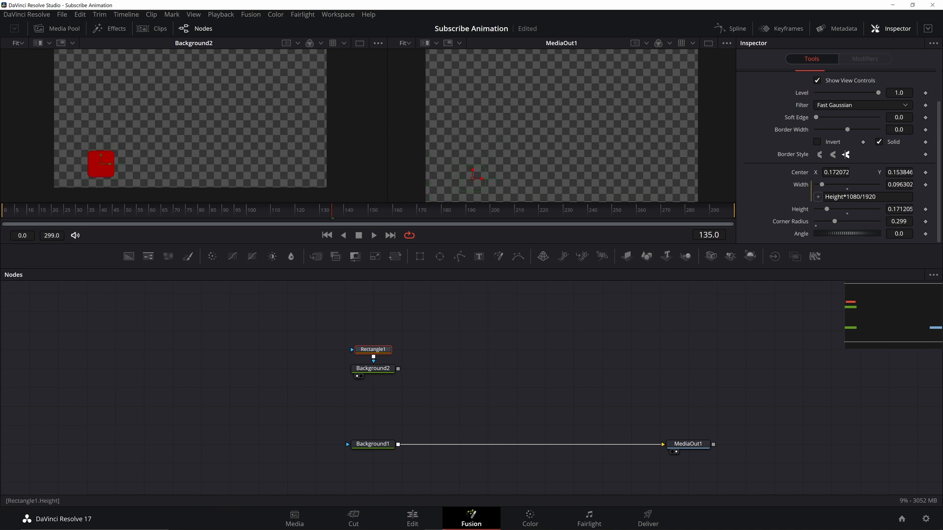
pyautogui.write('0.18')
pyautogui.press('Tab')
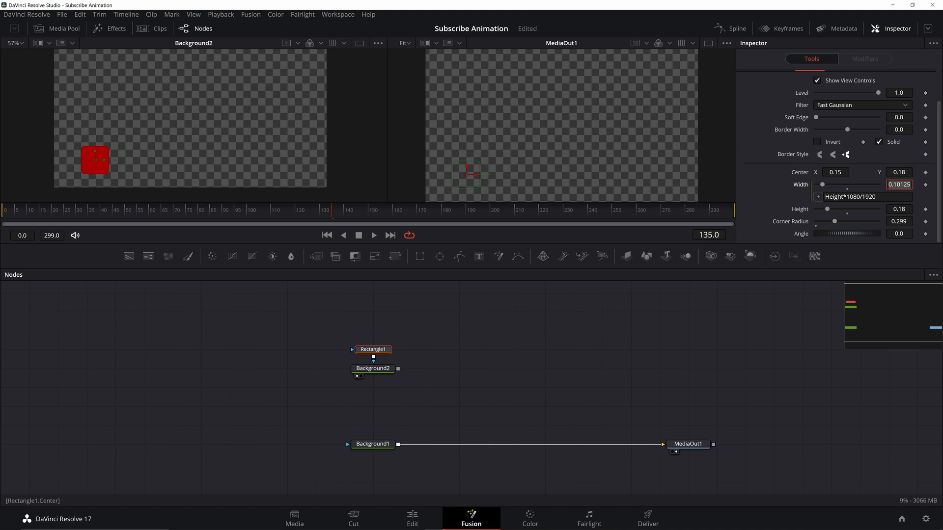
# Insert a Merge node between Background1 and MediaOut1 and connect Background2 as its foreground
pyautogui.click(440, 297)
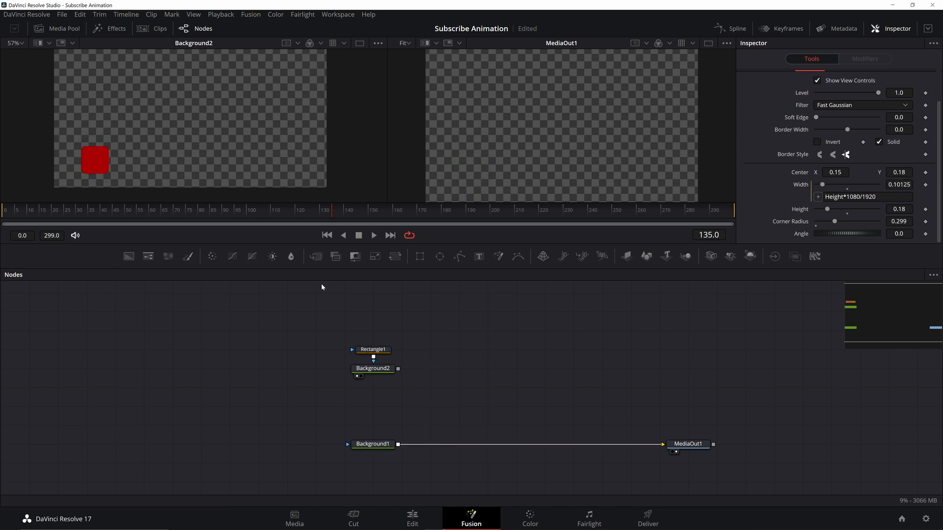
pyautogui.moveTo(315, 258); pyautogui.dragTo(435, 449)
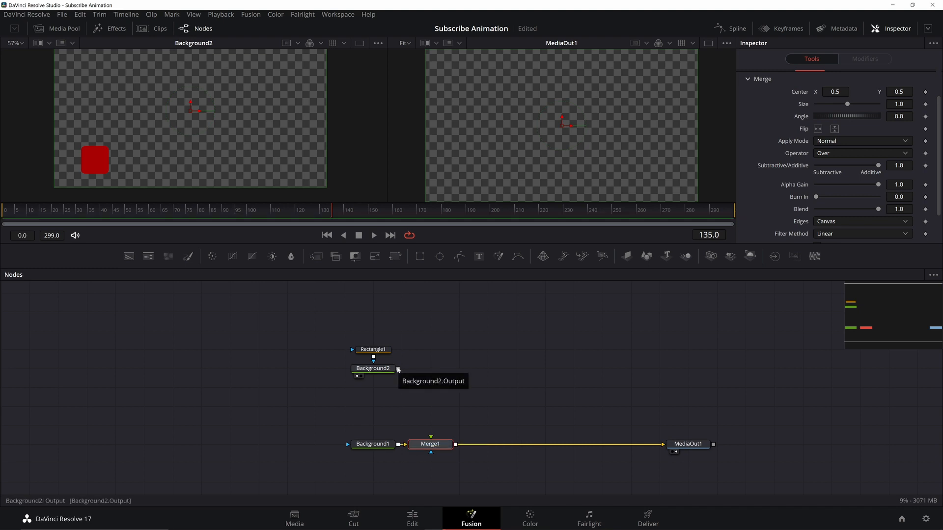
pyautogui.moveTo(398, 369); pyautogui.dragTo(431, 437)
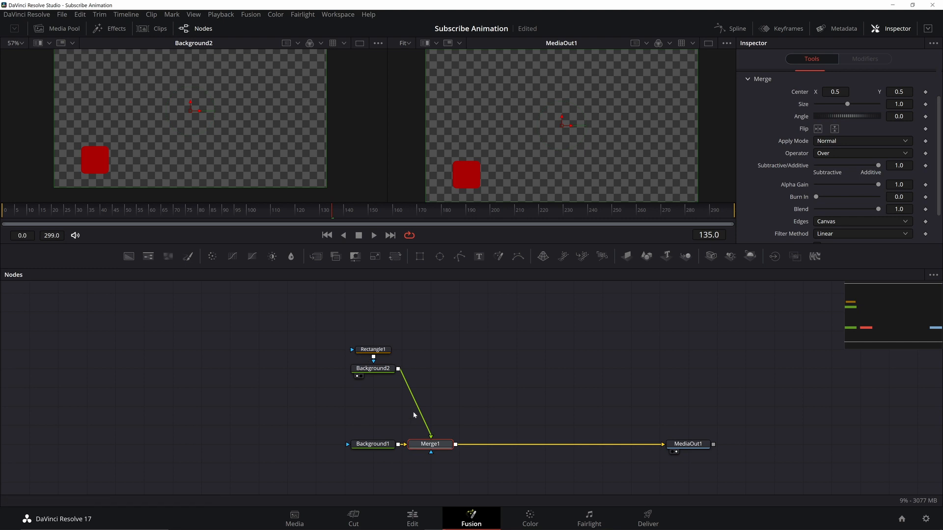
# Save the project
pyautogui.hotkey('ctrl', 's')
pyautogui.click(372, 444)
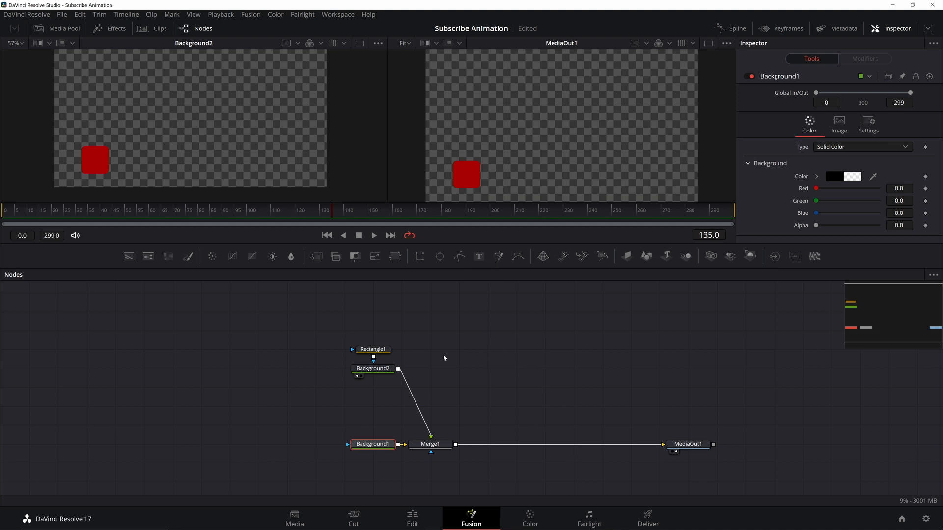
pyautogui.click(479, 363)
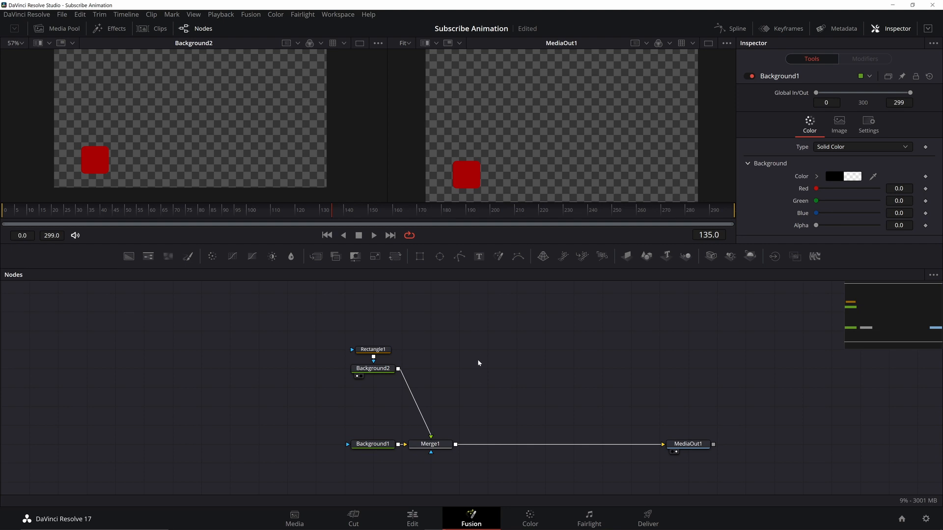
# Add a Triangle node and a new white Background node masked by the triangle, and view that background
pyautogui.hotkey('shift', 'space')
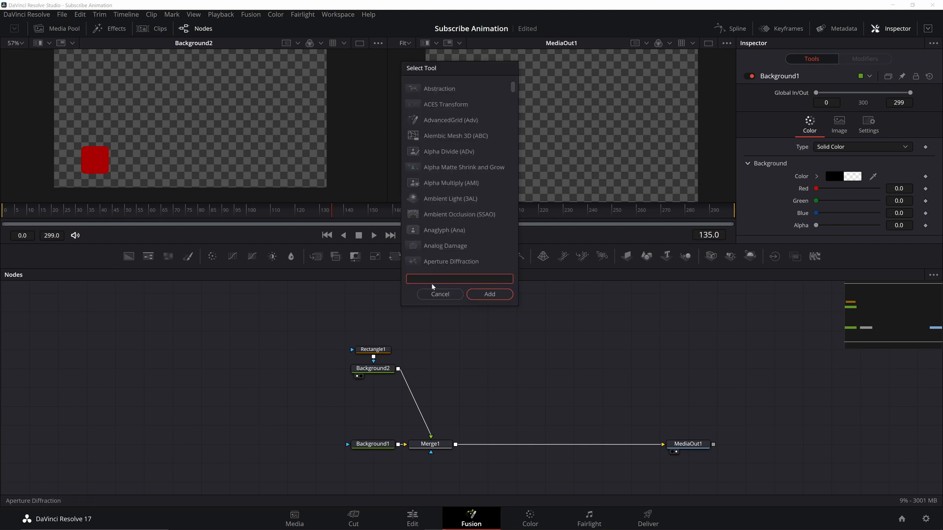
pyautogui.write('tri')
pyautogui.press('Return')
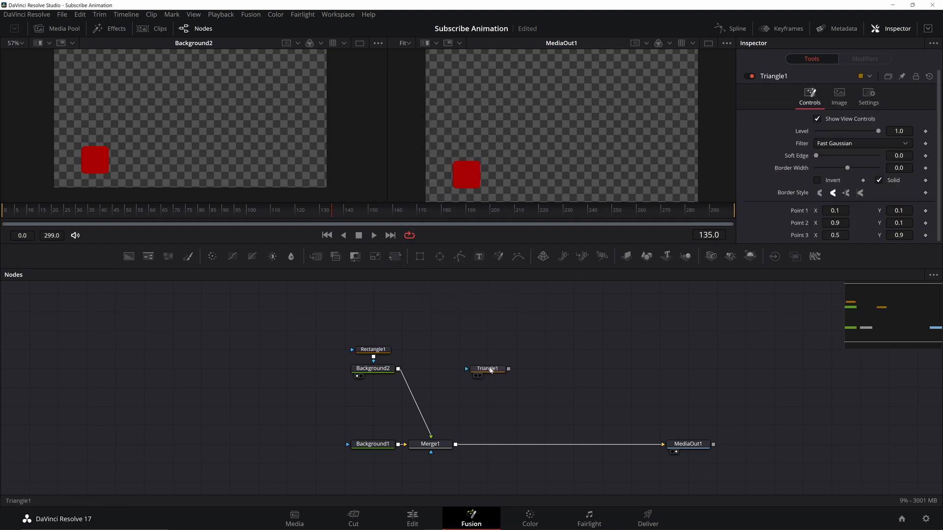
pyautogui.click(128, 256)
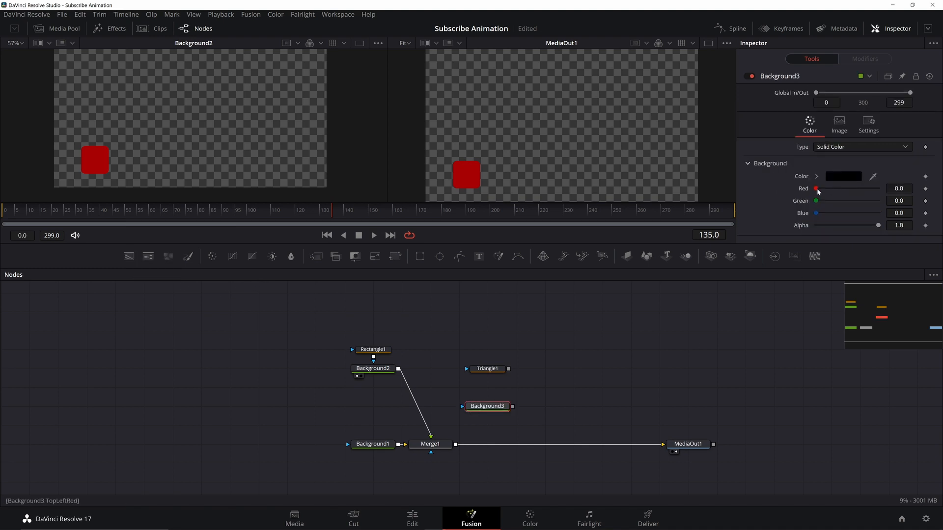
pyautogui.moveTo(509, 369); pyautogui.dragTo(478, 410)
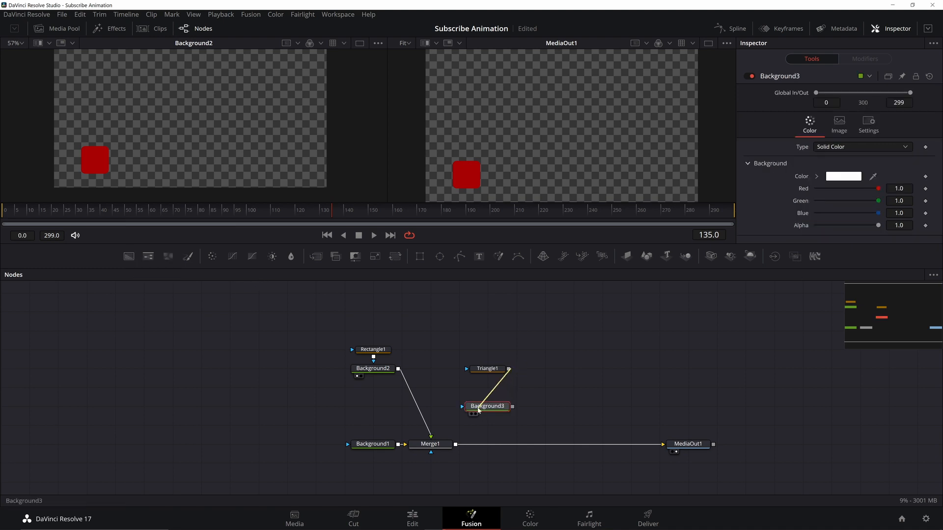
pyautogui.press('1')
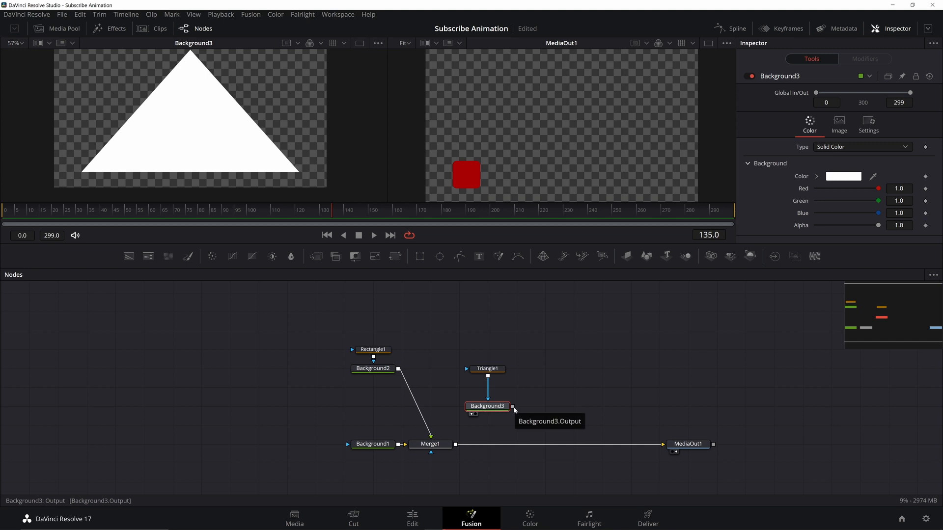
# Merge Background3 over Background2 through a new Merge node and select the Triangle node
pyautogui.moveTo(512, 407); pyautogui.dragTo(399, 371)
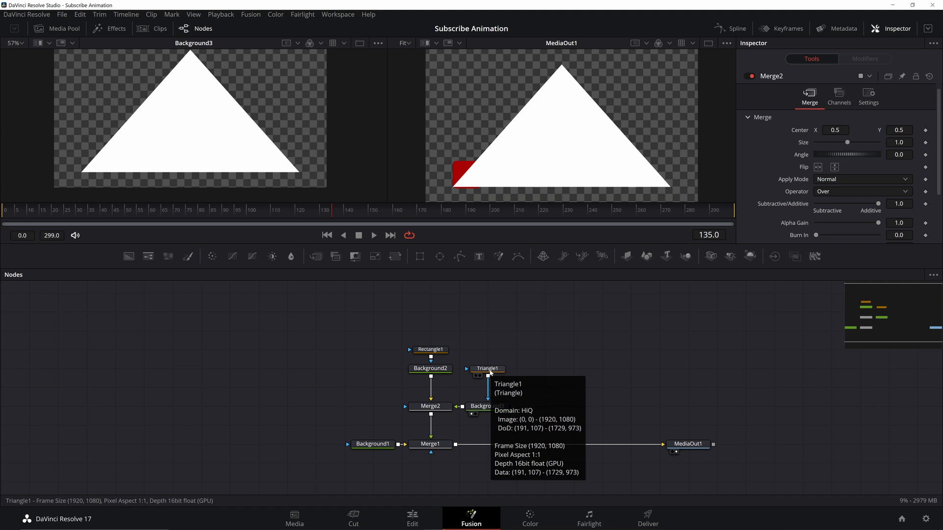
pyautogui.click(490, 373)
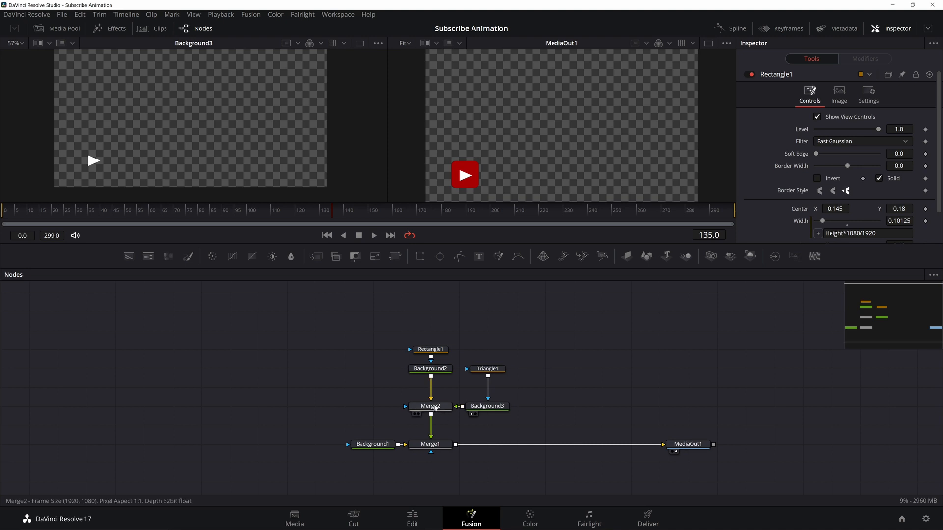
# Insert a Transform node below Merge2, between it and Merge1
pyautogui.click(435, 407)
pyautogui.hotkey('shift', 'space')
pyautogui.write('trans')
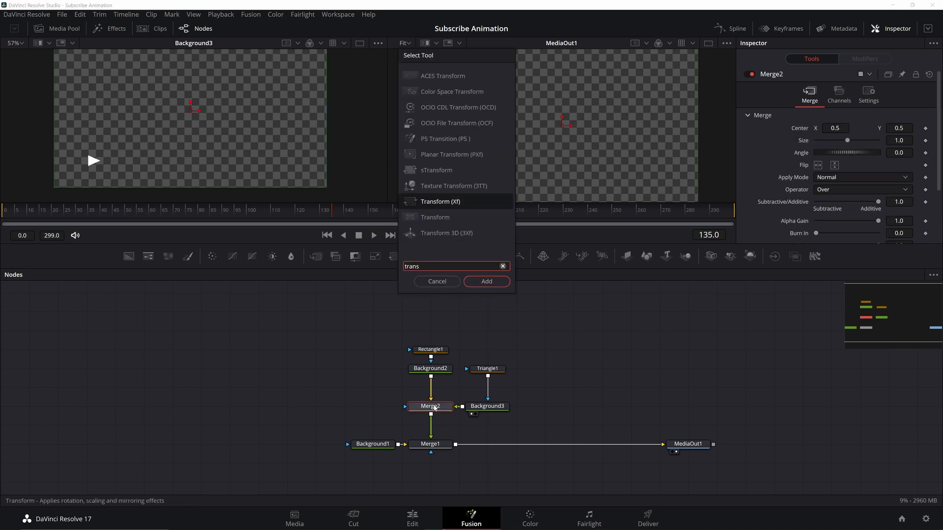
pyautogui.press('Return')
pyautogui.moveTo(436, 426)
pyautogui.mouseDown()
pyautogui.moveTo(472, 444)
pyautogui.moveTo(385, 428)
pyautogui.moveTo(453, 429)
pyautogui.mouseUp()
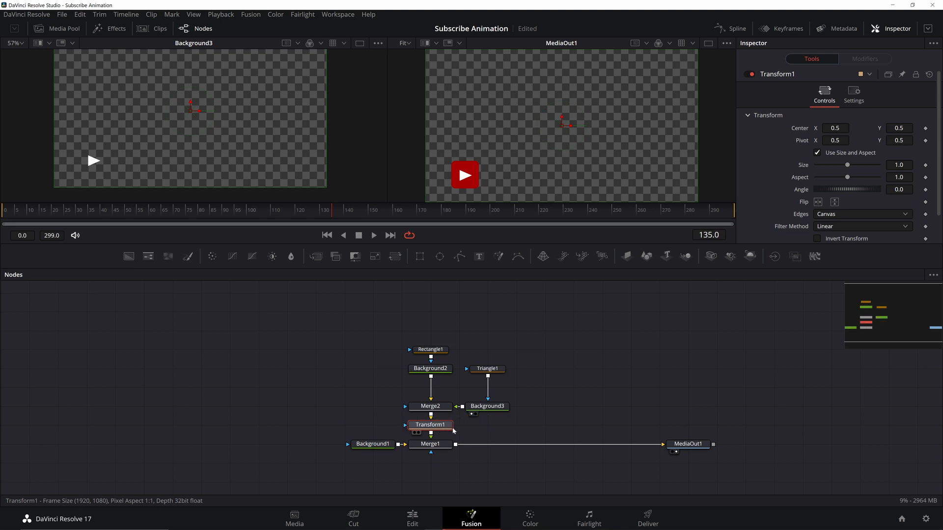
pyautogui.click(531, 381)
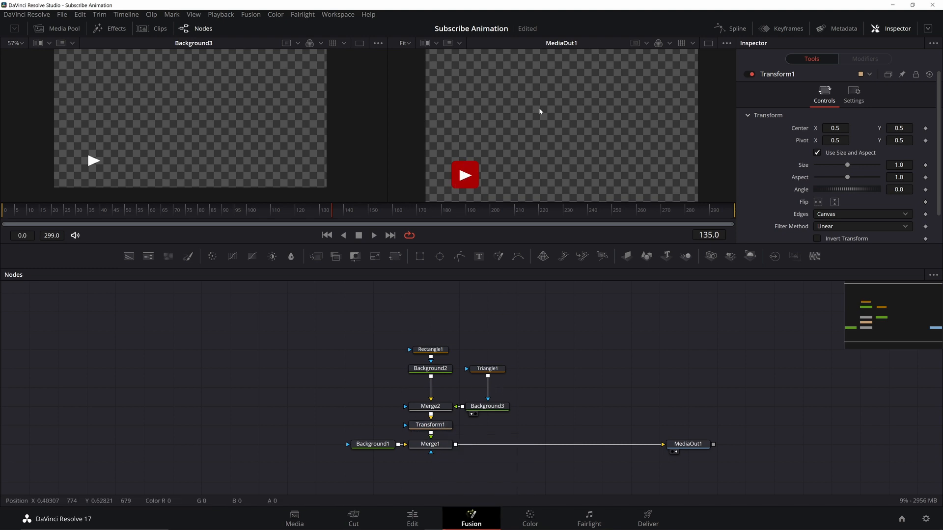
# Move the Transform's pivot onto the play button, at about 0.146, 0.176
pyautogui.click(441, 427)
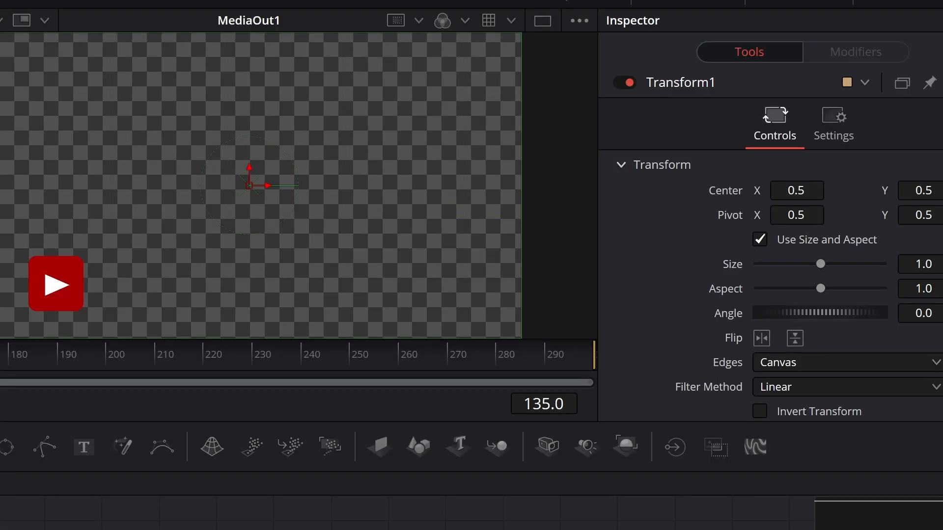
pyautogui.moveTo(250, 186); pyautogui.dragTo(136, 186)
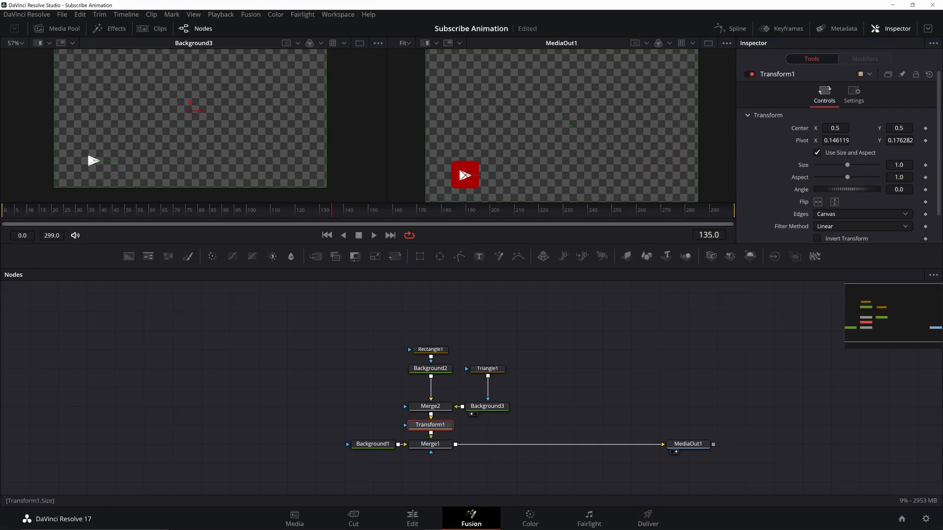
# Keyframe the Transform's Size to animate from 0 at frame 0 up to 1.0 at about frame 63
pyautogui.moveTo(847, 165)
pyautogui.mouseDown()
pyautogui.moveTo(835, 165)
pyautogui.moveTo(855, 165)
pyautogui.moveTo(847, 165)
pyautogui.mouseUp()
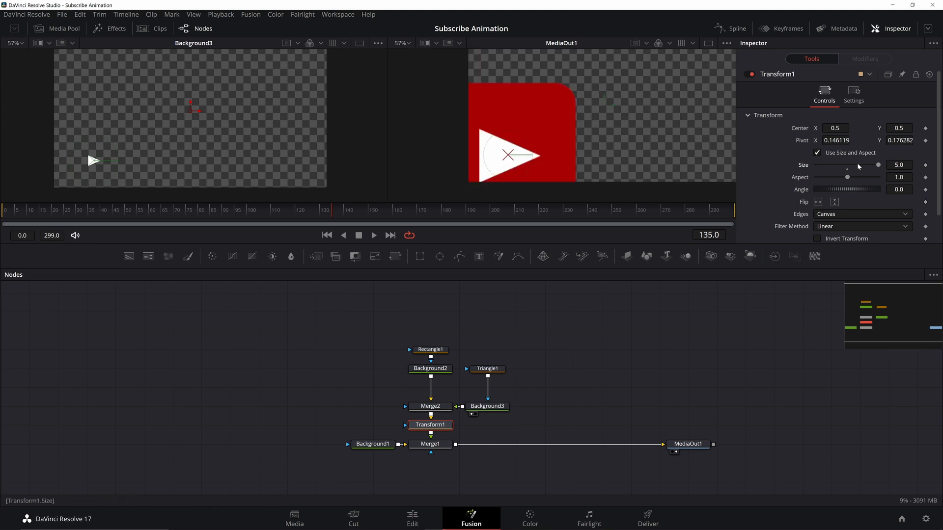
pyautogui.doubleClick(858, 166)
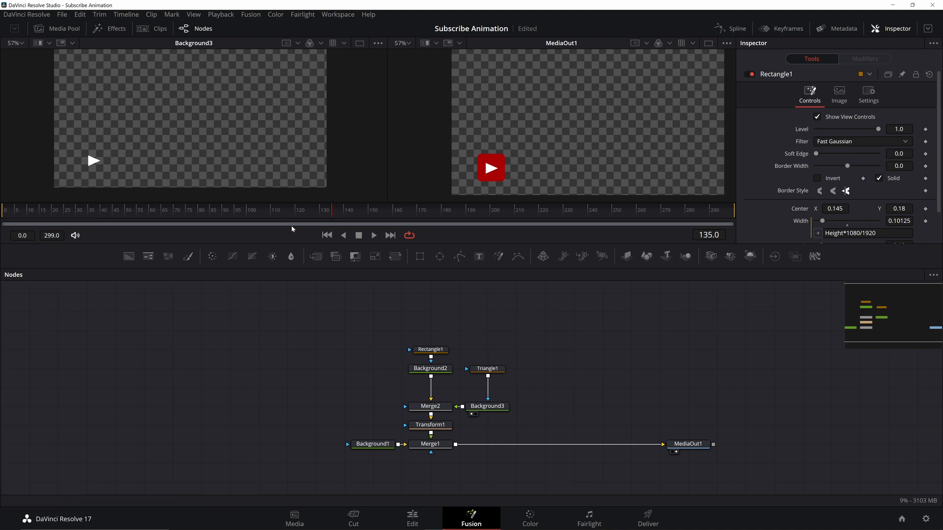
pyautogui.click(13, 212)
pyautogui.click(442, 426)
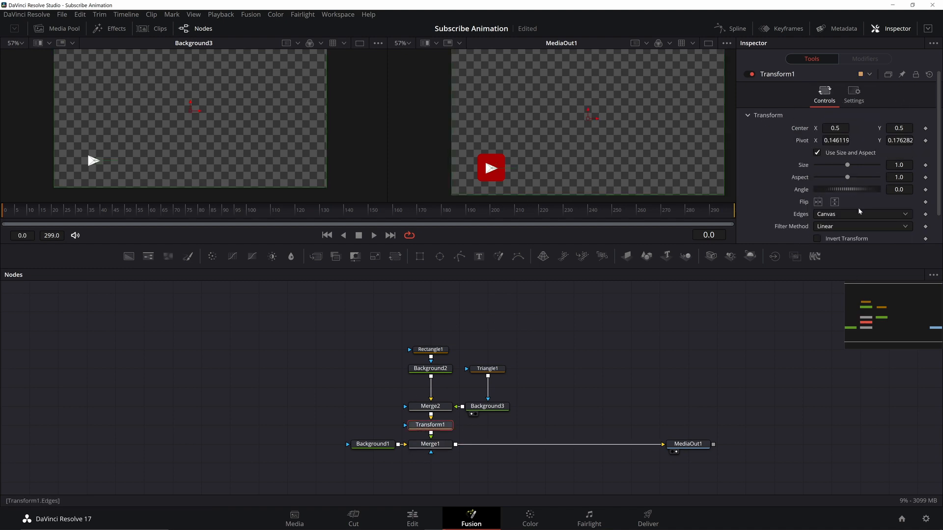
pyautogui.click(926, 165)
pyautogui.click(148, 210)
pyautogui.click(919, 167)
pyautogui.write('0')
pyautogui.press('Tab')
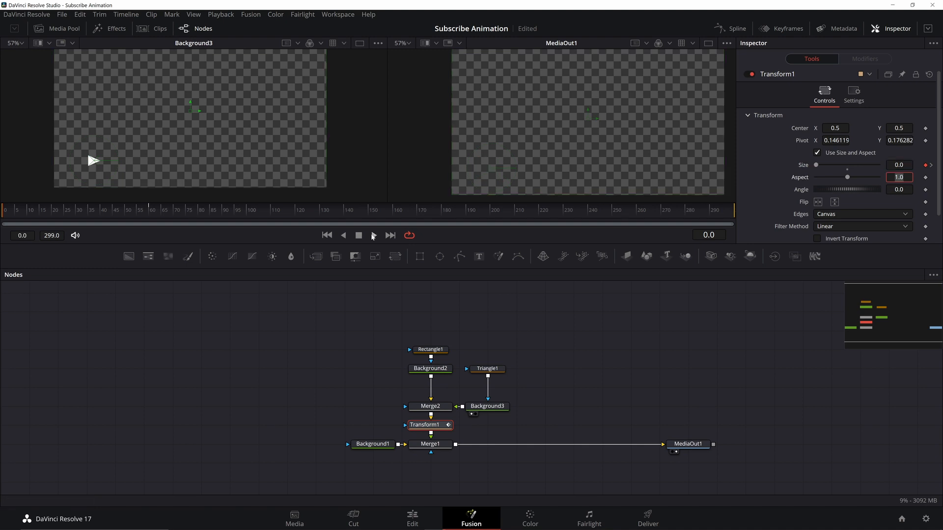
# Open the Spline editor showing only the Transform's Size curve and zoom it to fit
pyautogui.click(374, 235)
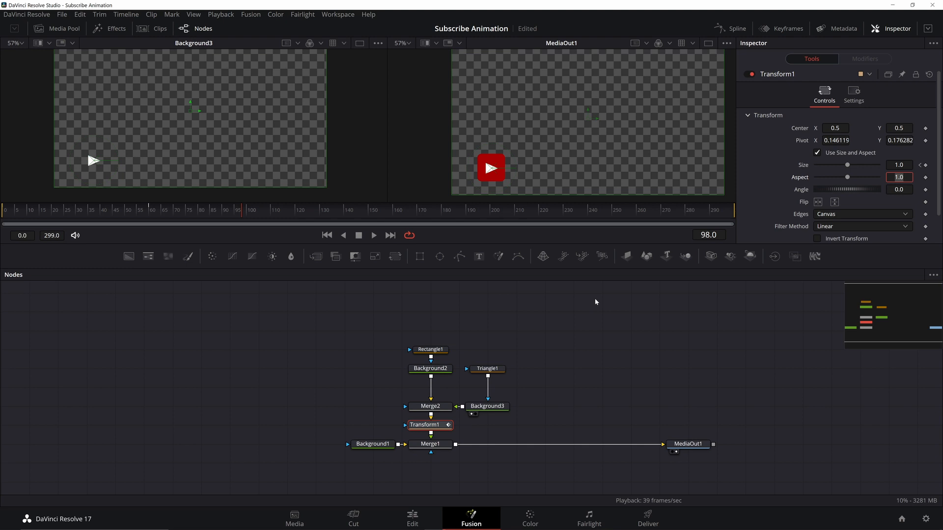
pyautogui.click(734, 31)
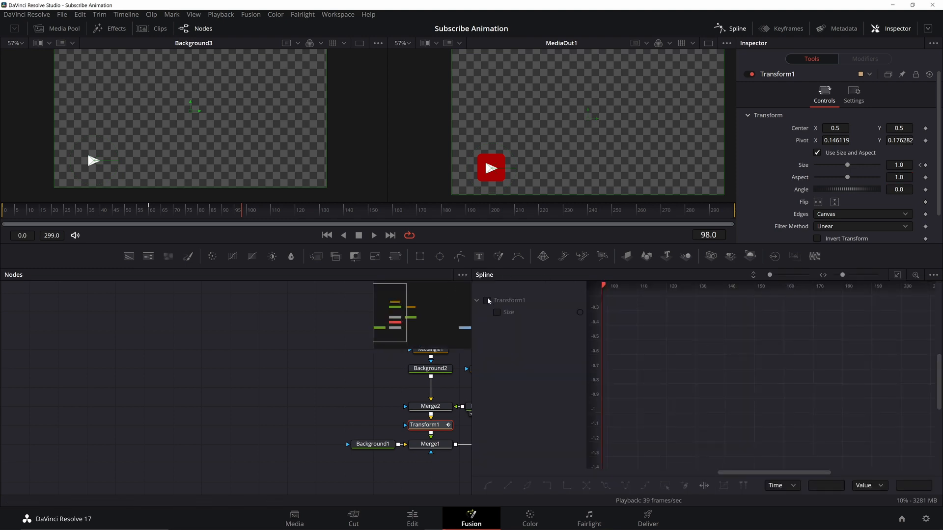
pyautogui.click(487, 300)
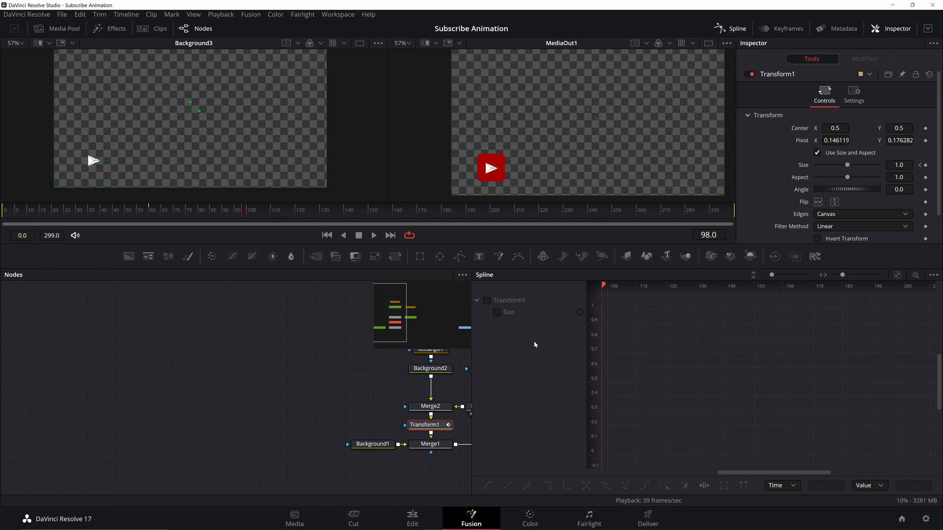
pyautogui.click(934, 276)
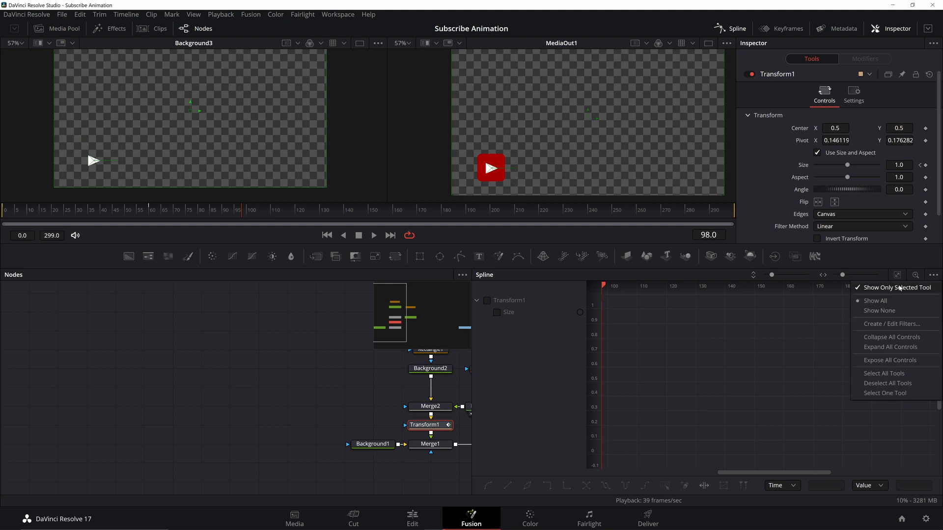
pyautogui.click(931, 289)
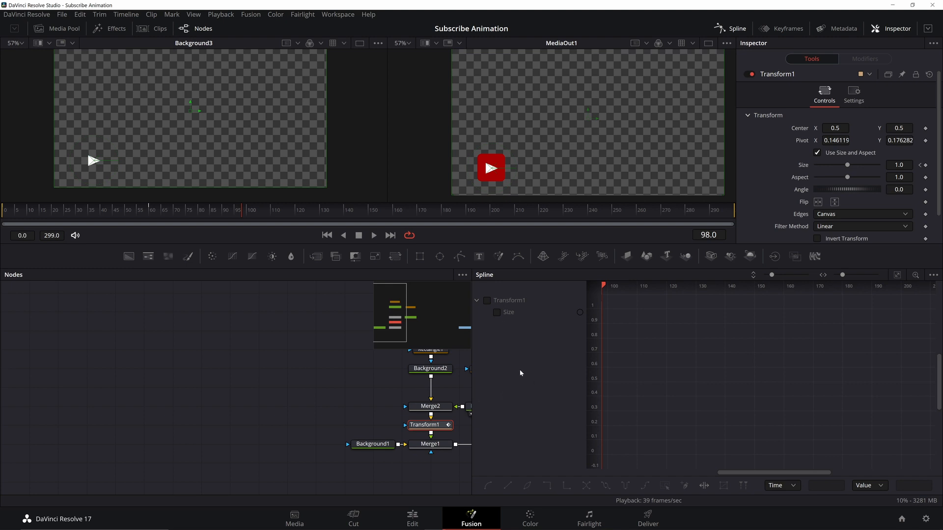
pyautogui.click(487, 300)
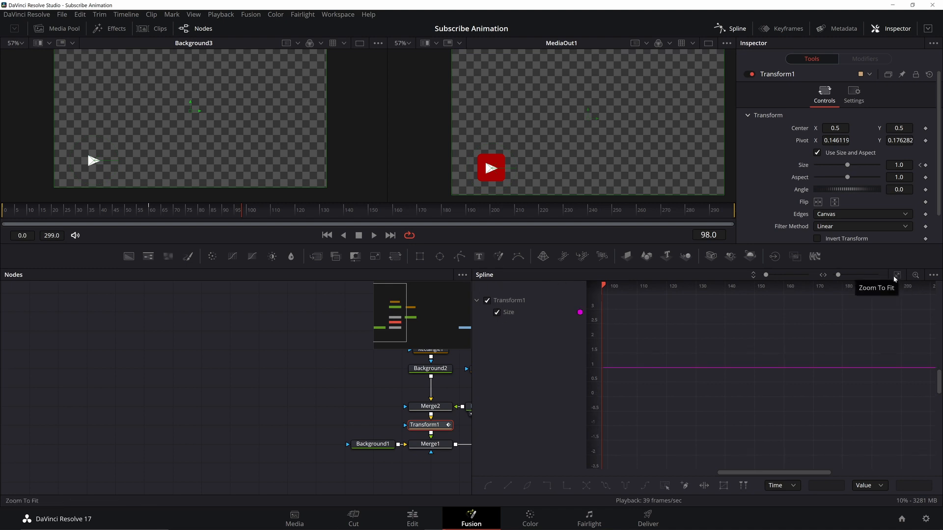
pyautogui.click(897, 276)
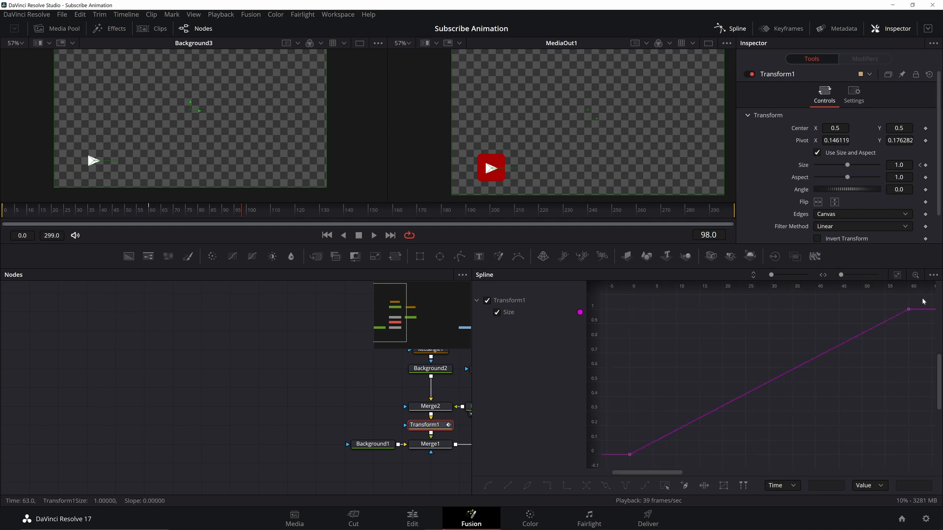
# Smooth all Size keyframes and reshape the curve handles into an eased pop-in with overshoot, then play it back
pyautogui.hotkey('ctrl', 'a')
pyautogui.press('s')
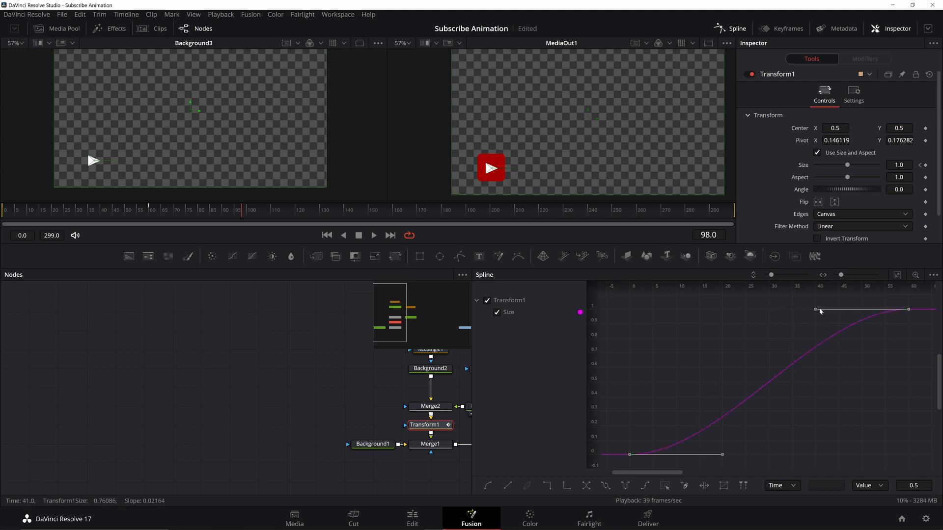
pyautogui.moveTo(814, 312); pyautogui.dragTo(674, 336)
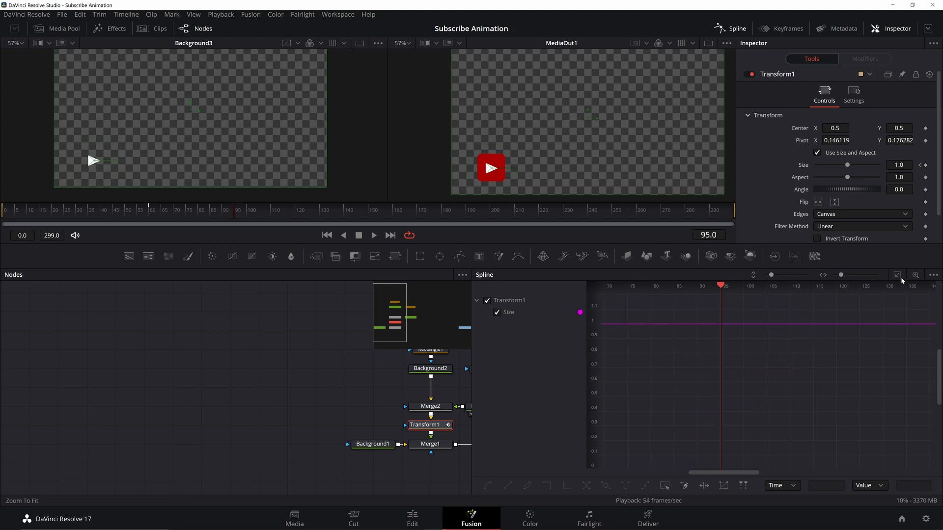
pyautogui.click(898, 276)
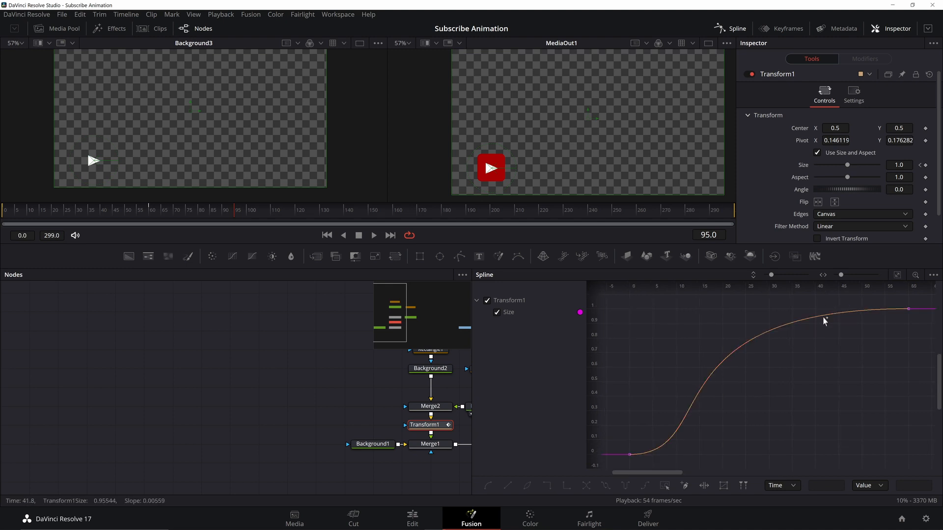
pyautogui.moveTo(813, 318); pyautogui.dragTo(880, 309)
pyautogui.moveTo(912, 298); pyautogui.dragTo(803, 330)
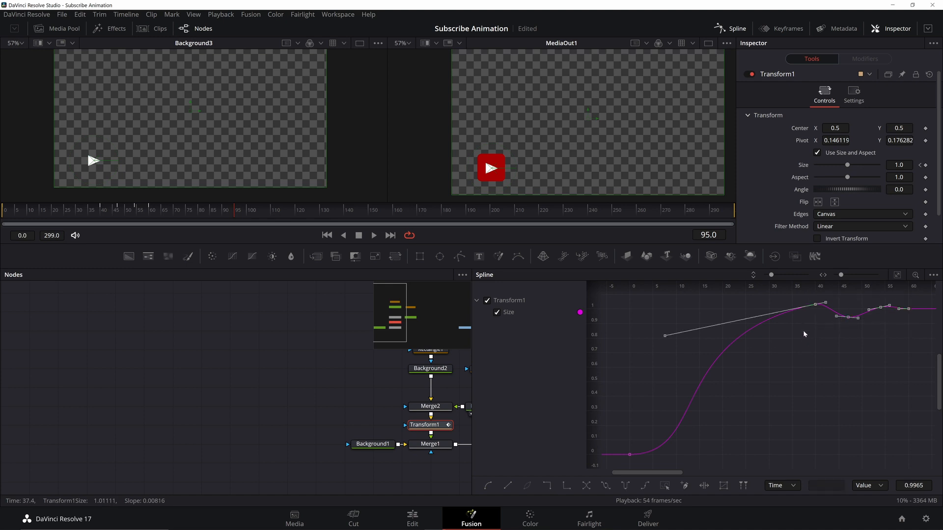
pyautogui.click(374, 236)
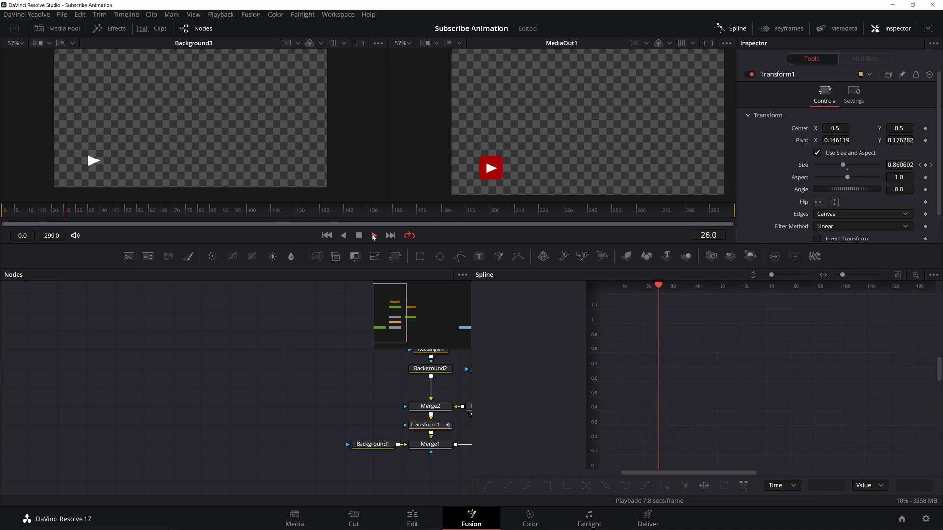
pyautogui.click(359, 235)
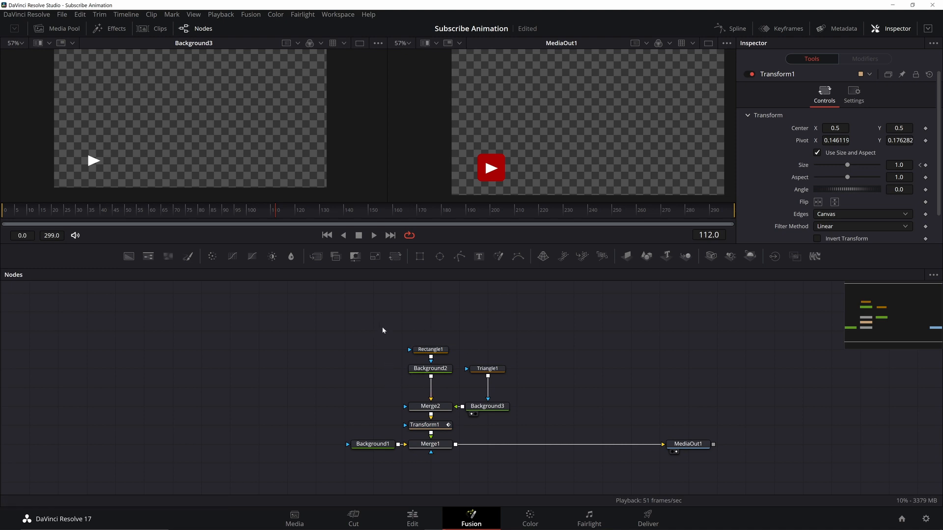
# Paste a copy of the Rectangle1 and Background2 nodes and remove the copied rectangle's width expression
pyautogui.moveTo(382, 330); pyautogui.dragTo(444, 377)
pyautogui.hotkey('ctrl', 'v')
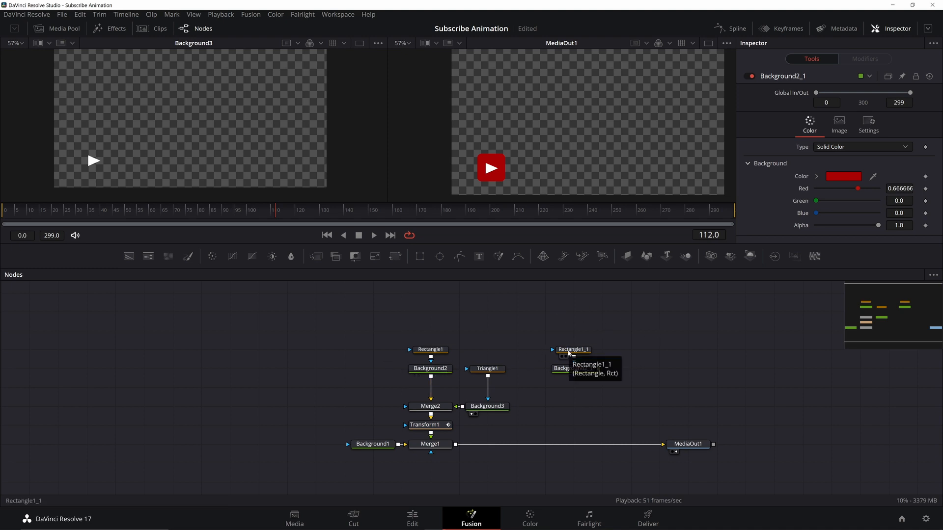
pyautogui.click(568, 353)
pyautogui.scroll(-2, 785, 187)
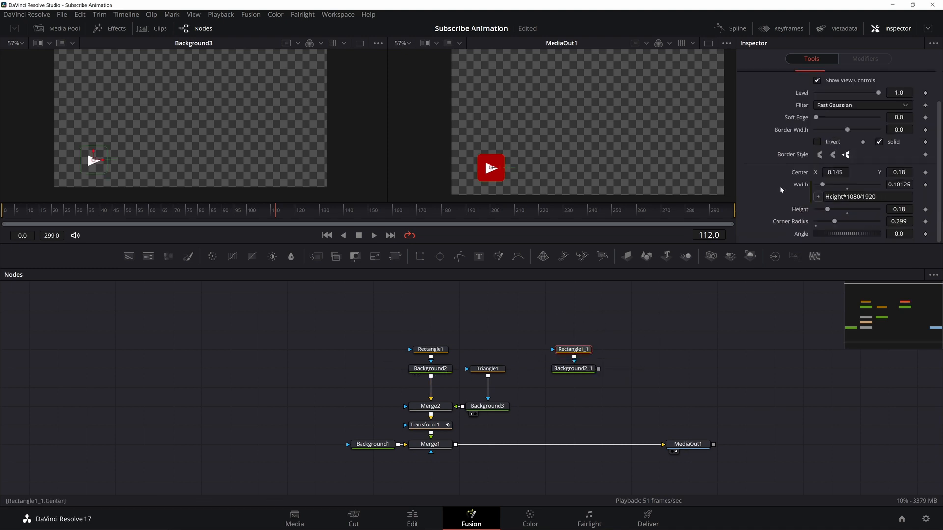
pyautogui.rightClick(800, 184)
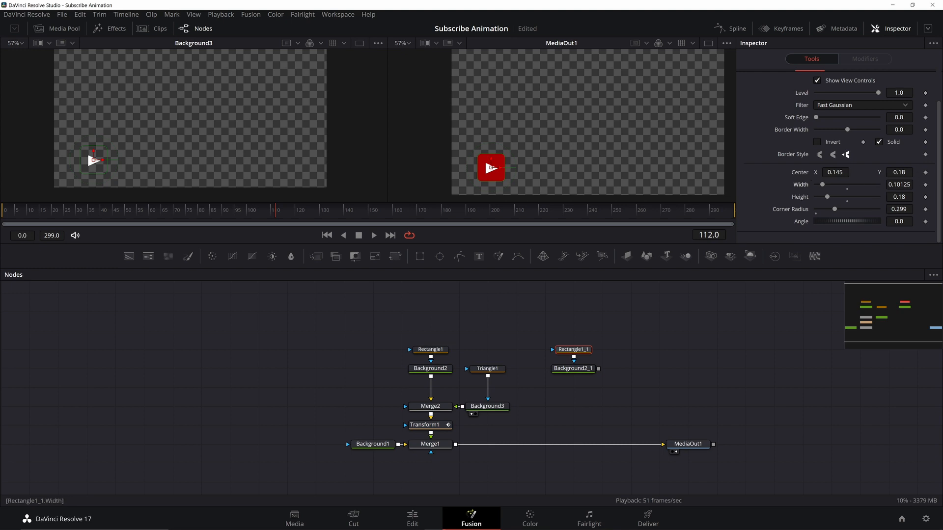
# Set the copied rectangle's height to 0.17 and its width to 0.5
pyautogui.click(899, 196)
pyautogui.press('BackSpace')
pyautogui.write('7')
pyautogui.press('Tab')
pyautogui.moveTo(823, 185); pyautogui.dragTo(858, 185)
pyautogui.doubleClick(899, 185)
pyautogui.write('.5')
pyautogui.press('Tab')
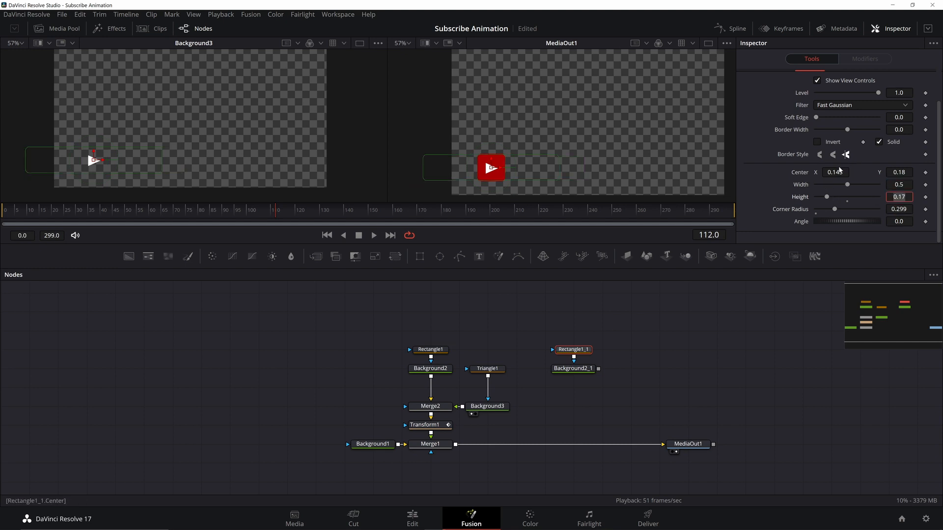
# Place the copied bar at center X 0.4 and merge its background into the chain below Merge2, with the play button layered on top
pyautogui.moveTo(500, 167); pyautogui.dragTo(569, 168)
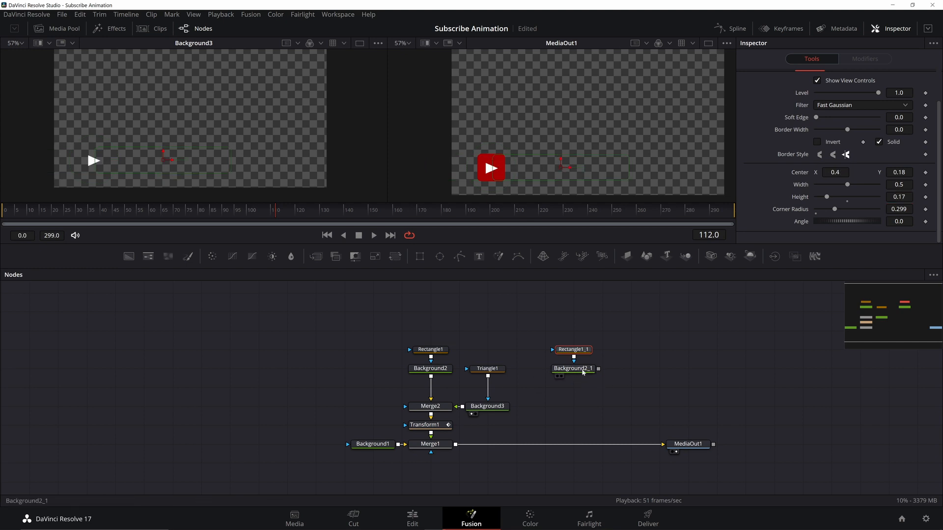
pyautogui.click(577, 370)
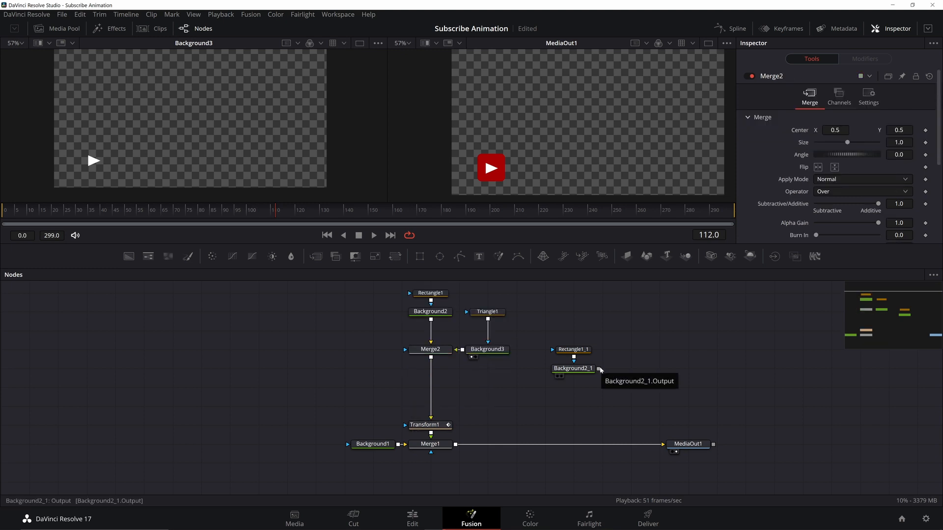
pyautogui.moveTo(599, 370); pyautogui.dragTo(430, 357)
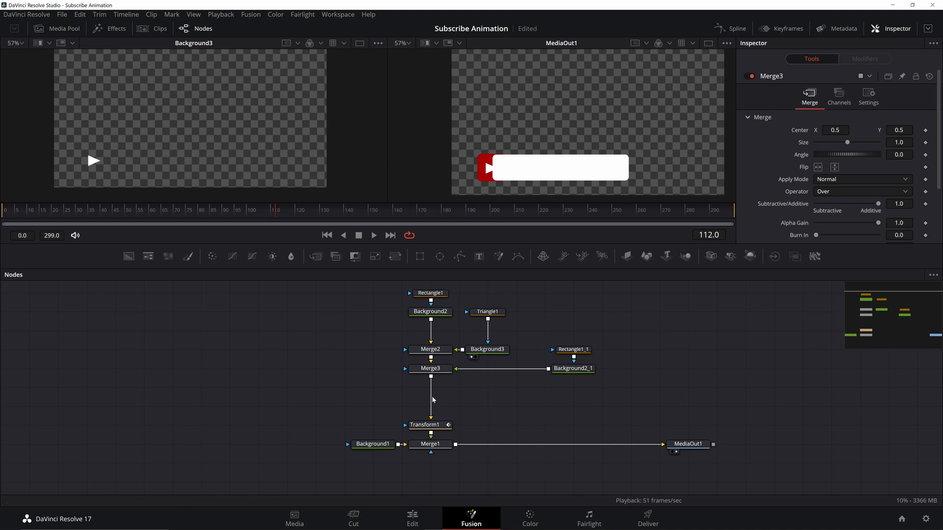
pyautogui.click(438, 370)
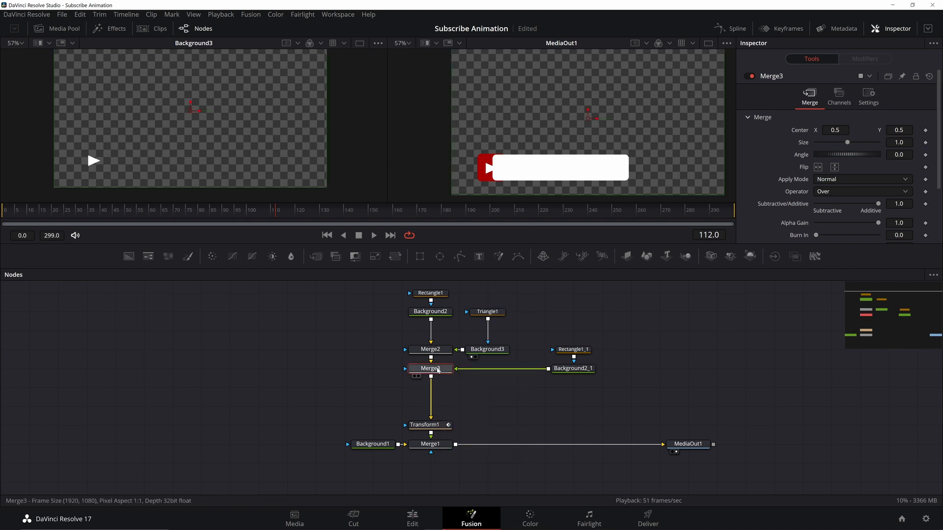
pyautogui.hotkey('ctrl', 't')
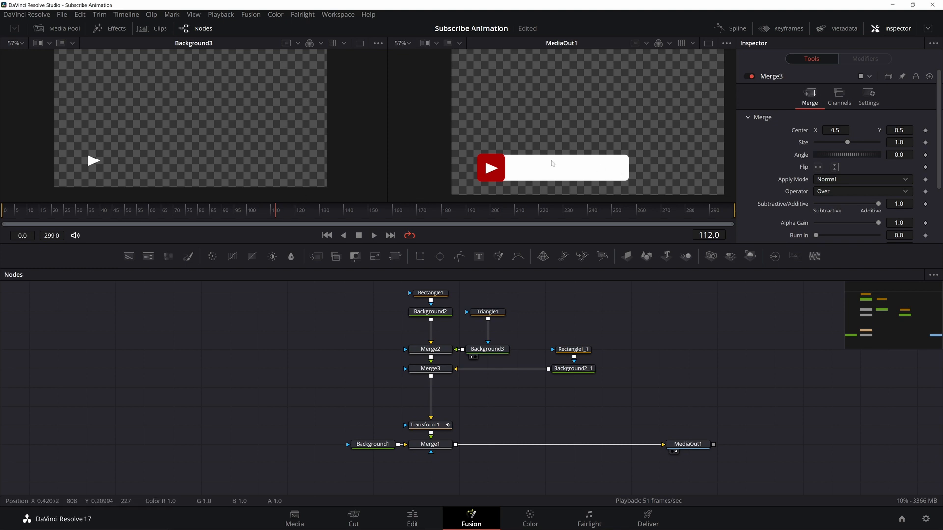
# Animate the bar's center with keyframes from X -0.062 at frame 65 to X 0.4 at frame 110
pyautogui.click(164, 216)
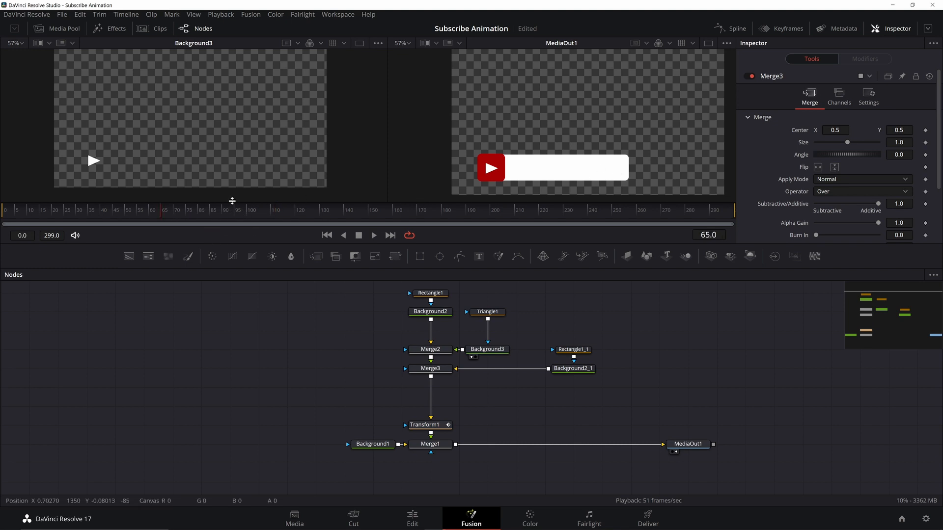
pyautogui.click(272, 210)
pyautogui.click(585, 350)
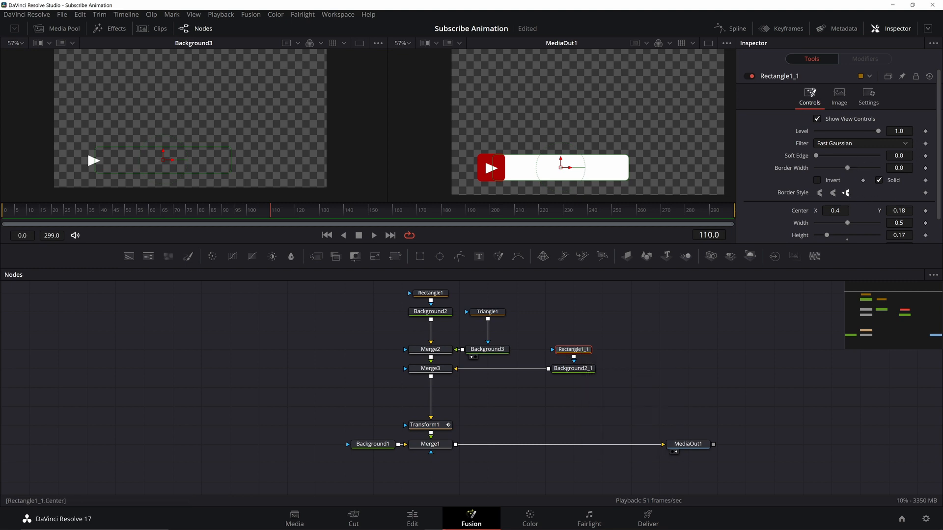
pyautogui.click(925, 211)
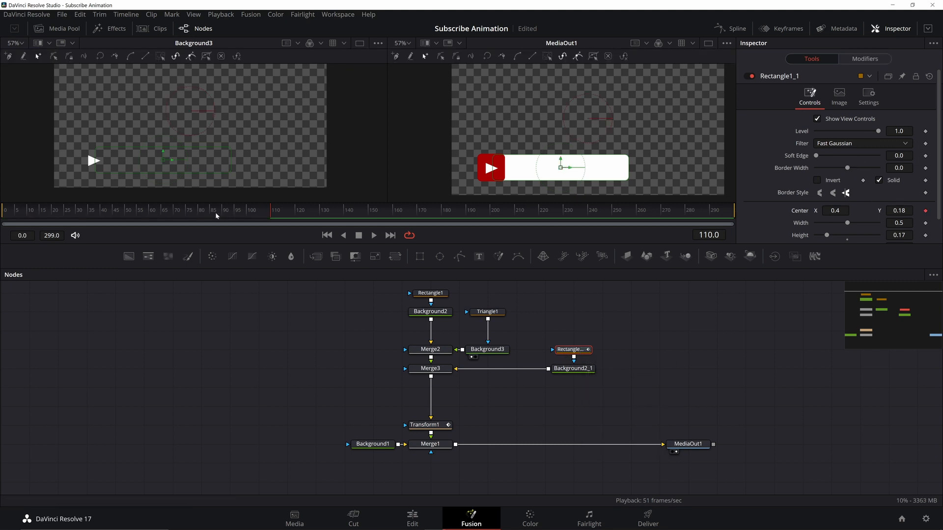
pyautogui.click(165, 210)
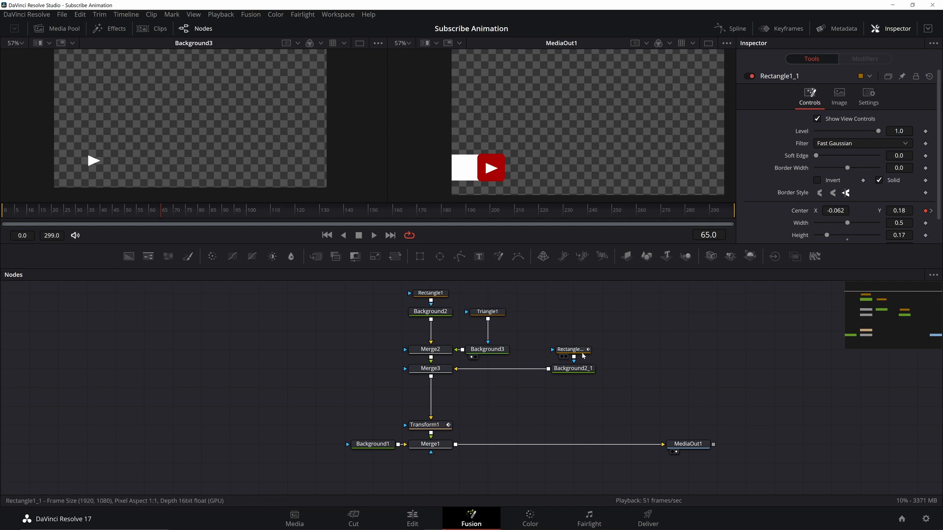
# Insert a Rectangle mask after the bar's rectangle, set its paint mode to Subtract, and move it to about X -0.08, Y 0.26
pyautogui.moveTo(579, 353); pyautogui.dragTo(580, 315)
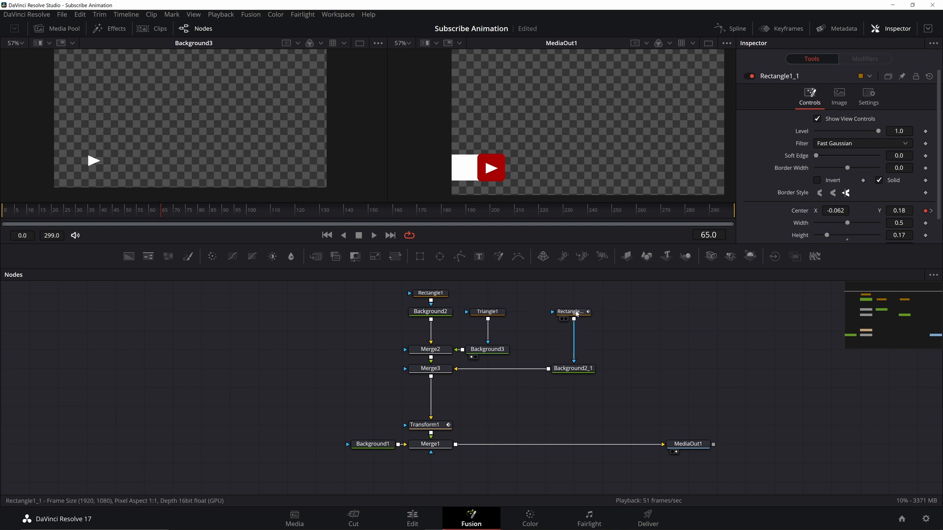
pyautogui.click(570, 311)
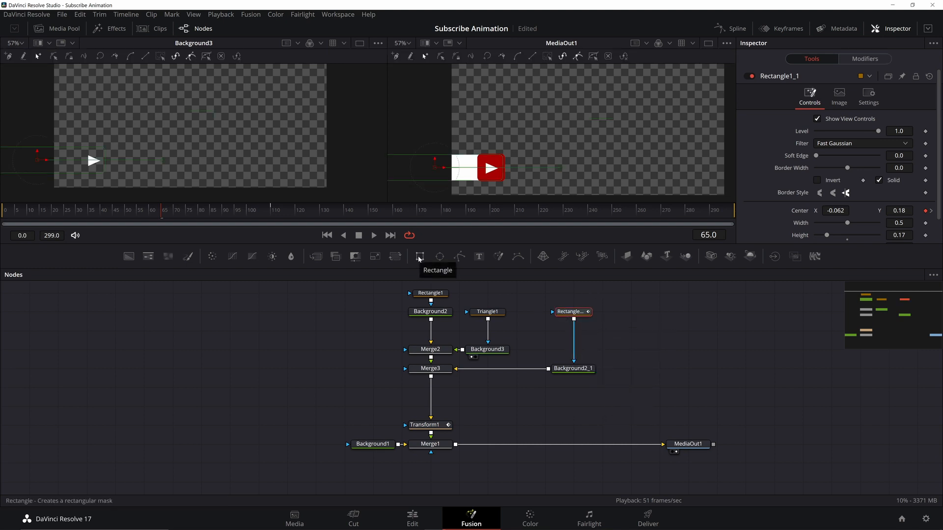
pyautogui.moveTo(419, 256); pyautogui.dragTo(571, 335)
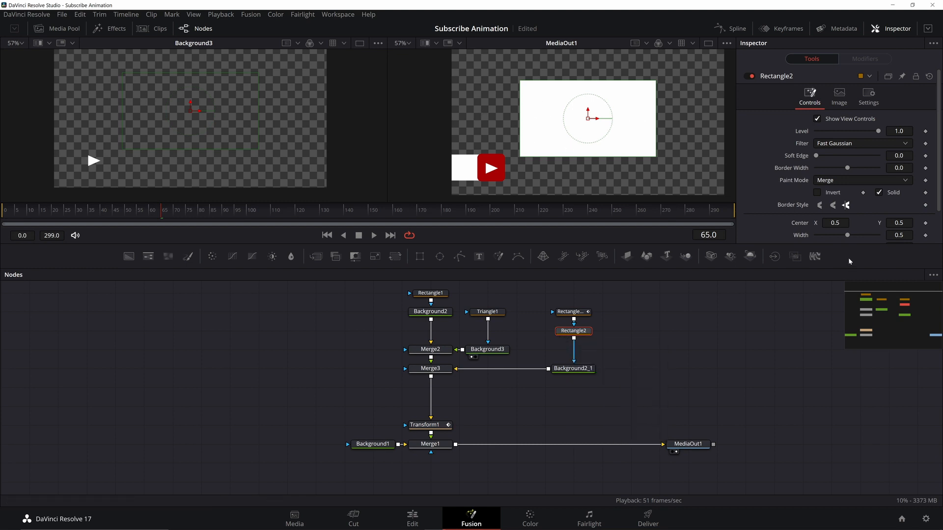
pyautogui.click(842, 180)
pyautogui.click(841, 215)
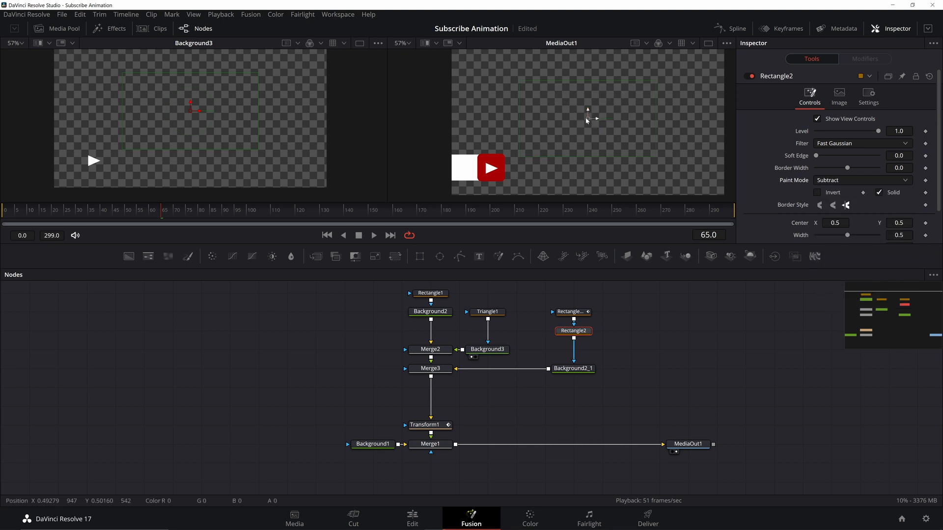
pyautogui.moveTo(588, 119); pyautogui.dragTo(511, 126)
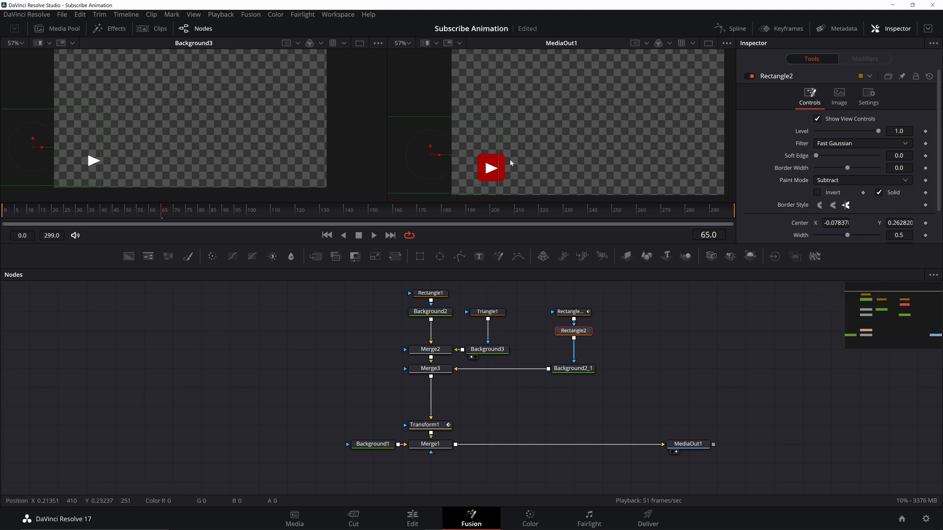
# Smooth all of the bar's center keyframes in the Spline editor and play back the slide-out animation
pyautogui.click(374, 237)
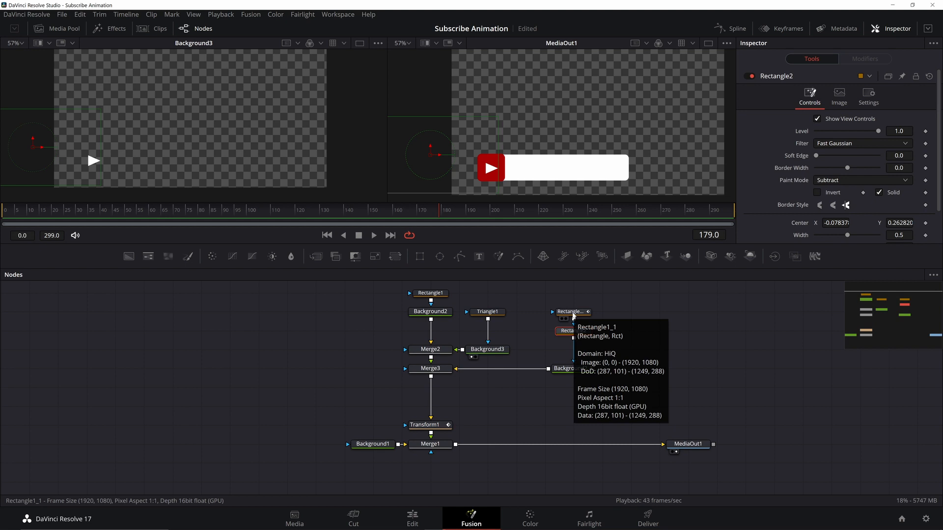
pyautogui.click(572, 314)
pyautogui.click(739, 30)
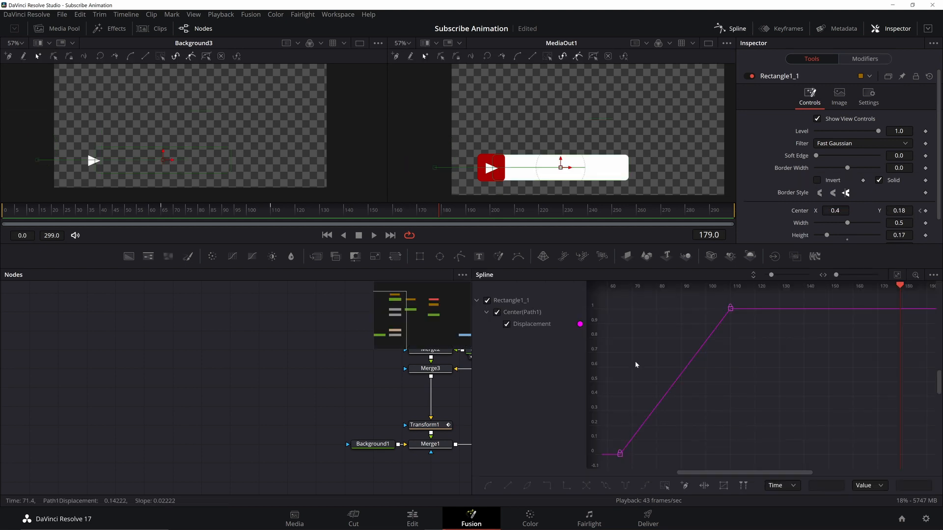
pyautogui.click(898, 277)
pyautogui.hotkey('ctrl', 'a')
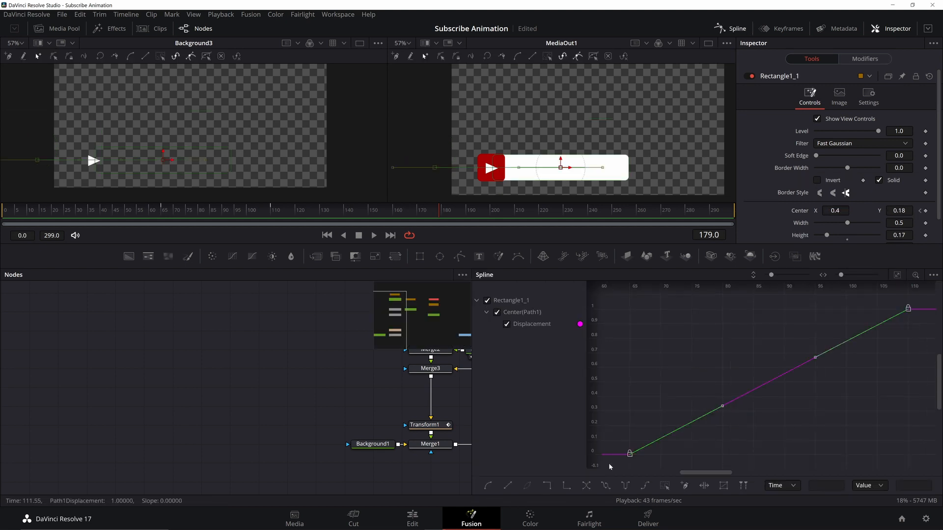
pyautogui.hotkey('shift', 's')
pyautogui.press('space')
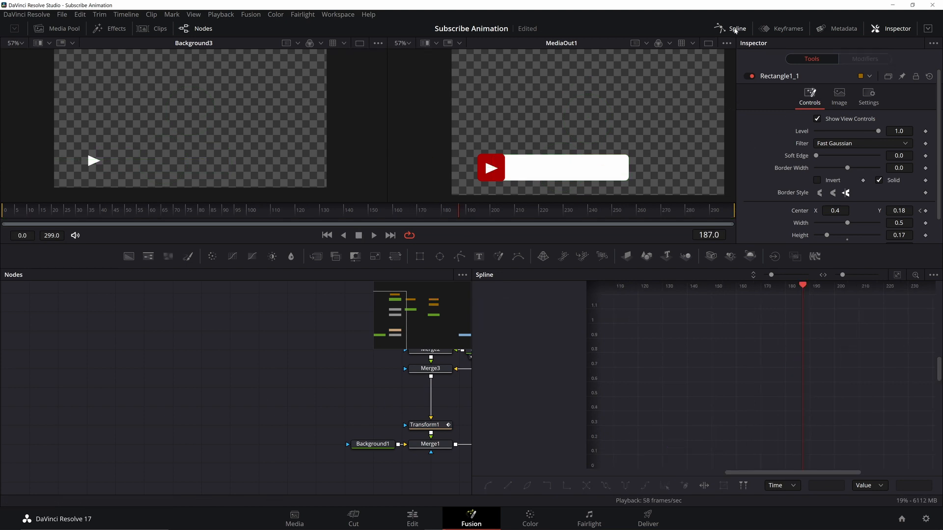
pyautogui.click(734, 29)
pyautogui.click(693, 328)
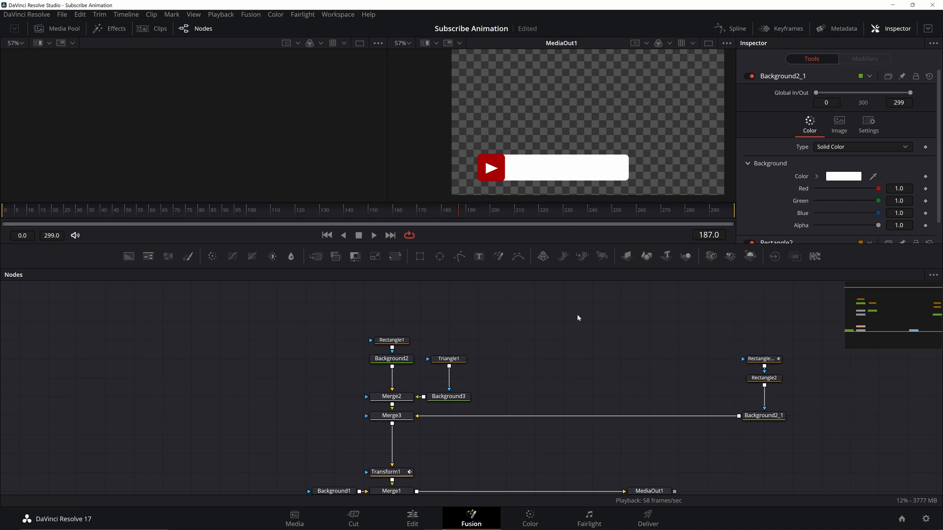
# Add a Text node merged over the bar's background and enter the text SUBSCRIBE
pyautogui.moveTo(479, 257); pyautogui.dragTo(781, 416)
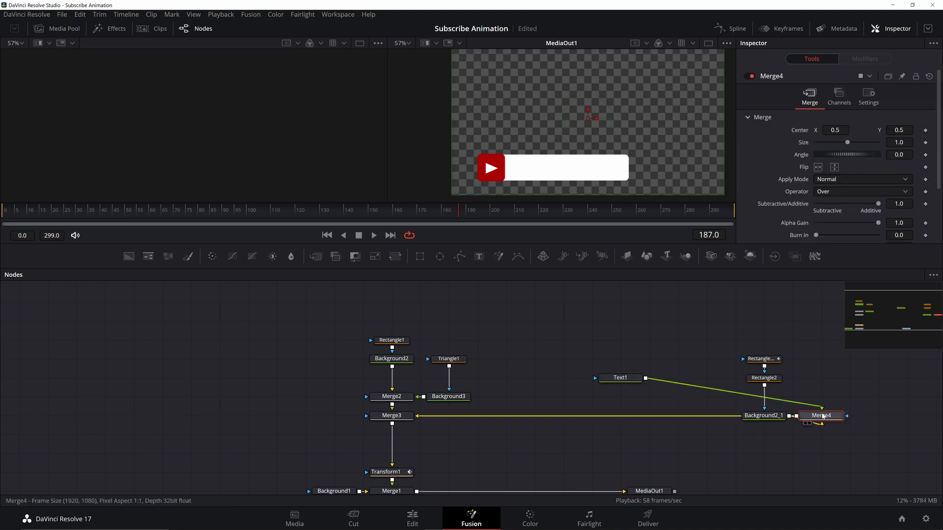
pyautogui.moveTo(824, 418); pyautogui.dragTo(680, 418)
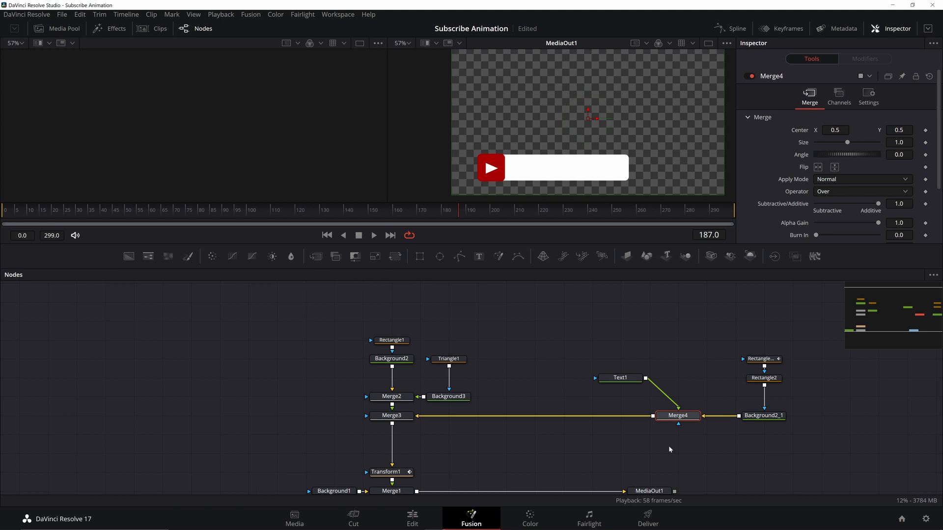
pyautogui.moveTo(777, 425); pyautogui.dragTo(752, 391)
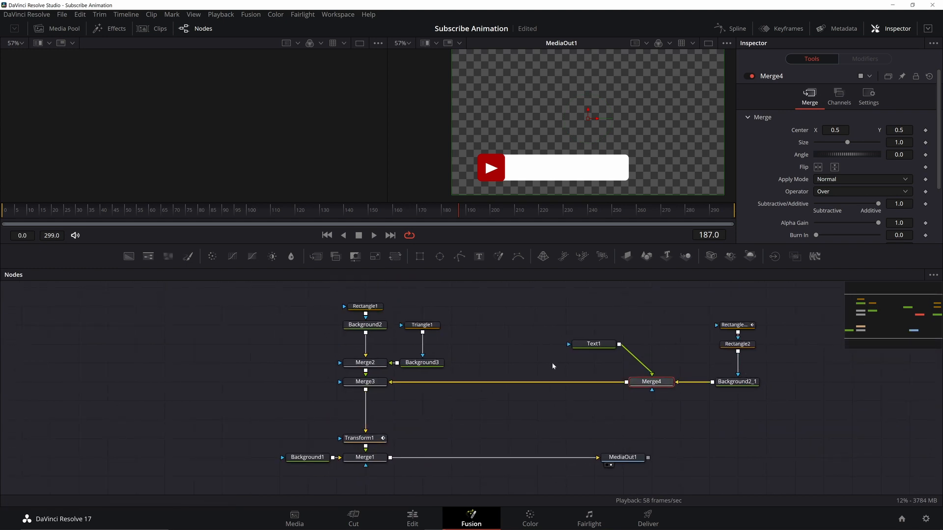
pyautogui.moveTo(593, 344); pyautogui.dragTo(651, 343)
pyautogui.click(815, 172)
pyautogui.write('SUBSCRI')
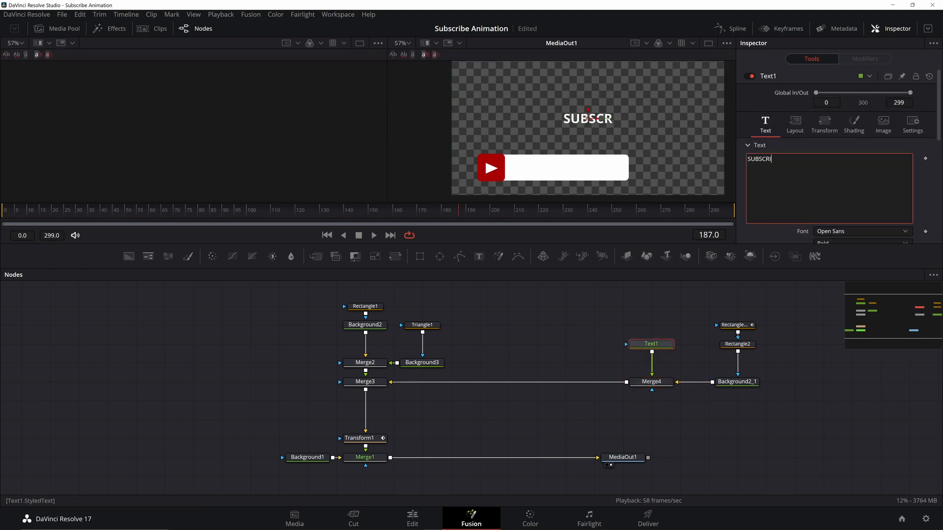
pyautogui.write('BE')
# Make the SUBSCRIBE text red and place it on the bar at center X 0.33, Y 0.17
pyautogui.moveTo(588, 119); pyautogui.dragTo(542, 176)
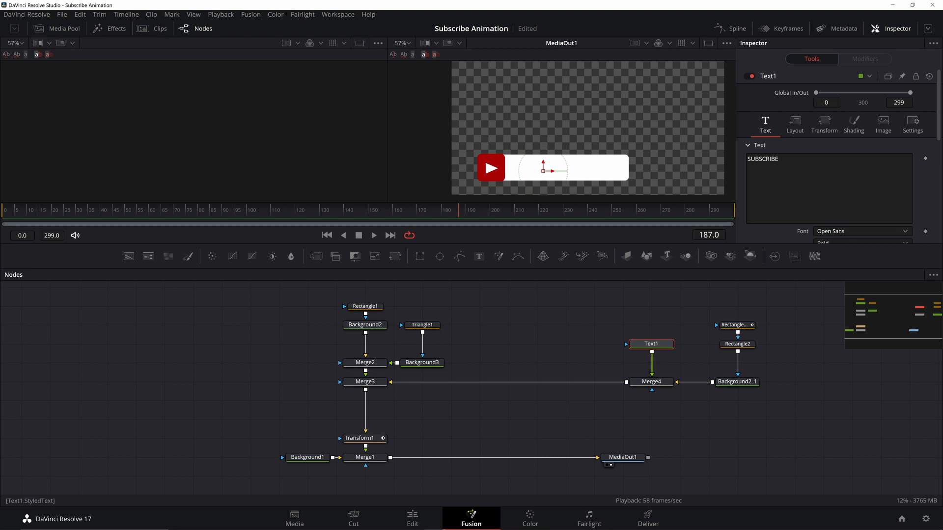
pyautogui.scroll(-3, 834, 172)
pyautogui.click(831, 138)
pyautogui.doubleClick(369, 196)
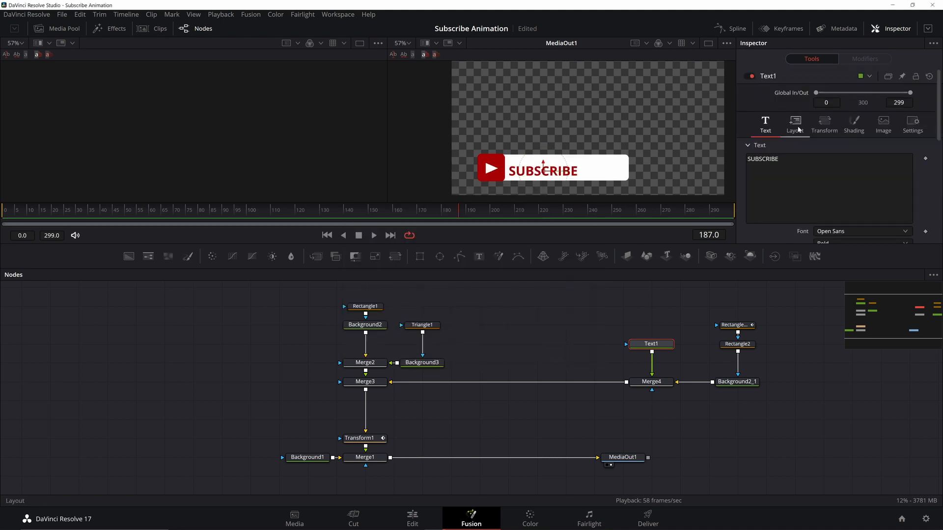
pyautogui.click(796, 126)
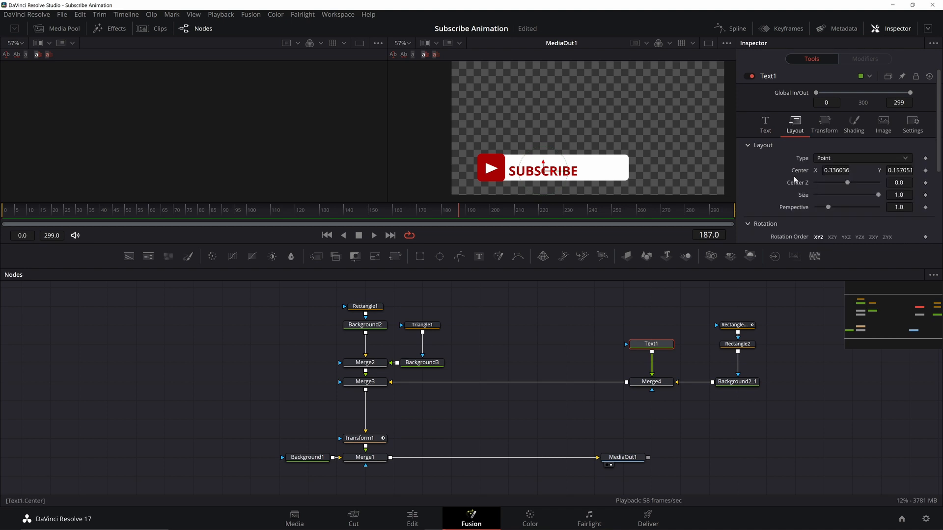
pyautogui.hotkey('ctrl', 's')
pyautogui.press('Tab')
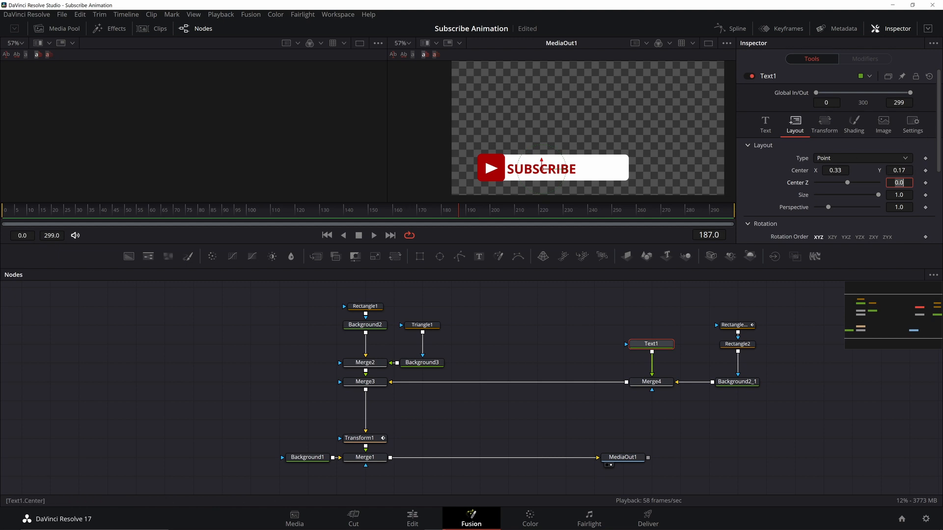
# Open the Media Pool and search for thumbs up stock photos in the web browser
pyautogui.click(673, 326)
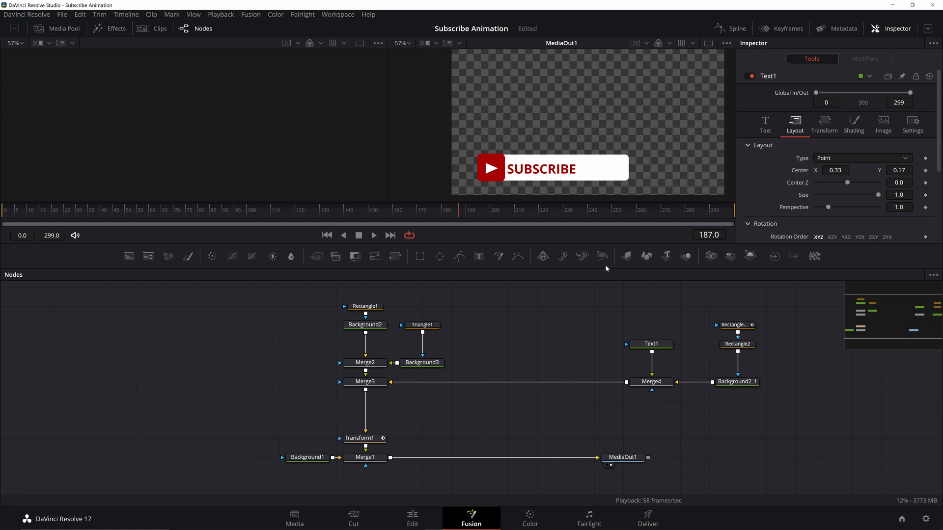
pyautogui.click(63, 28)
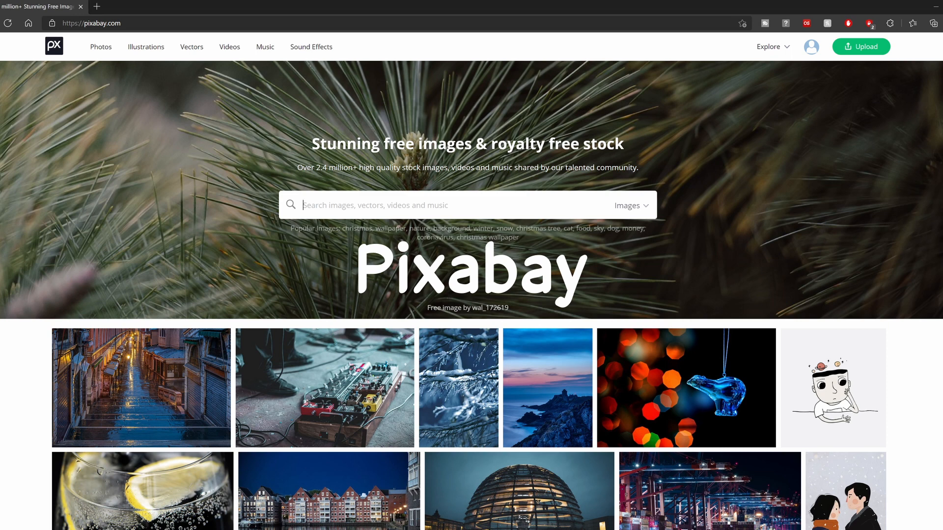
pyautogui.write('thumbs up')
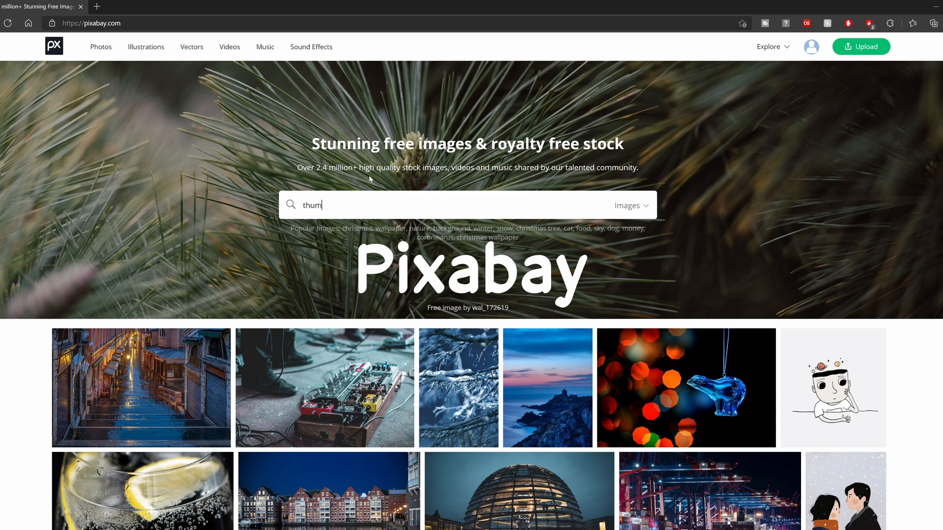
pyautogui.press('Return')
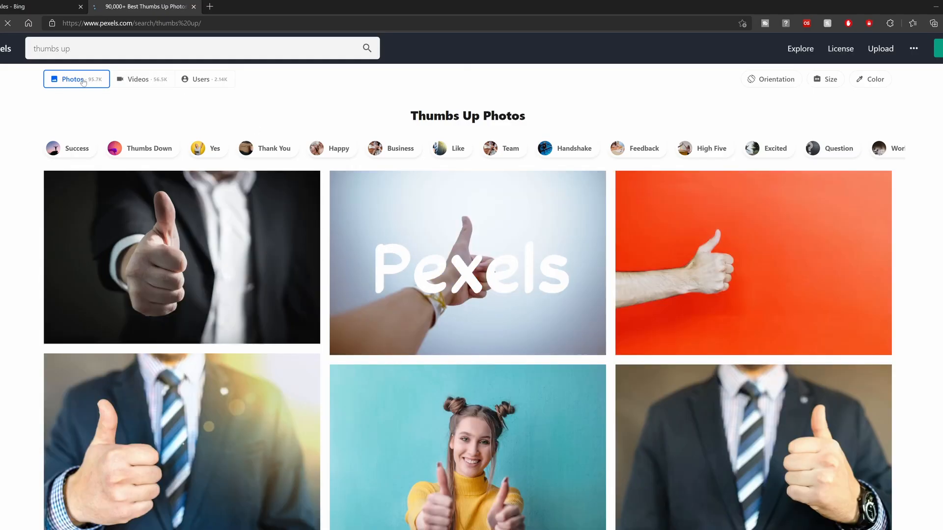
pyautogui.scroll(-3, 407, 188)
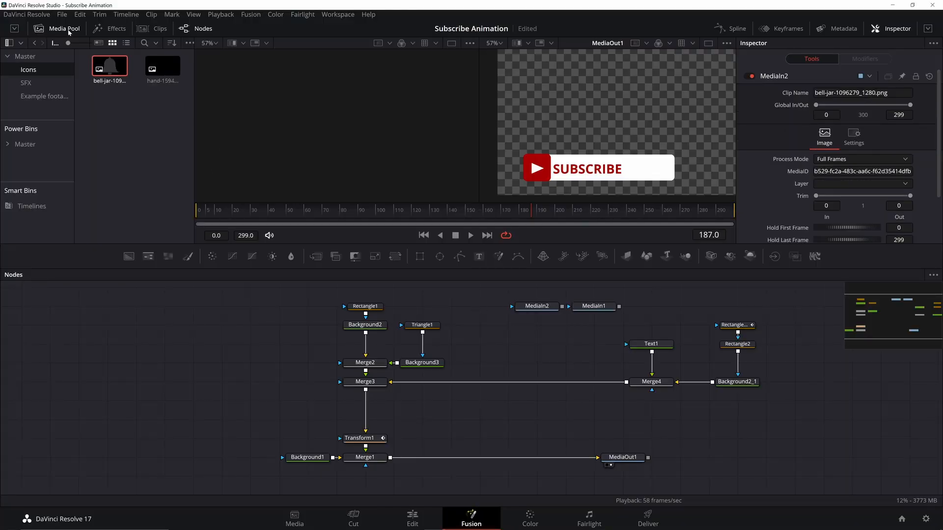
# Close the Media Pool, show the bell image in the first viewer, and rename its node Bell
pyautogui.click(68, 32)
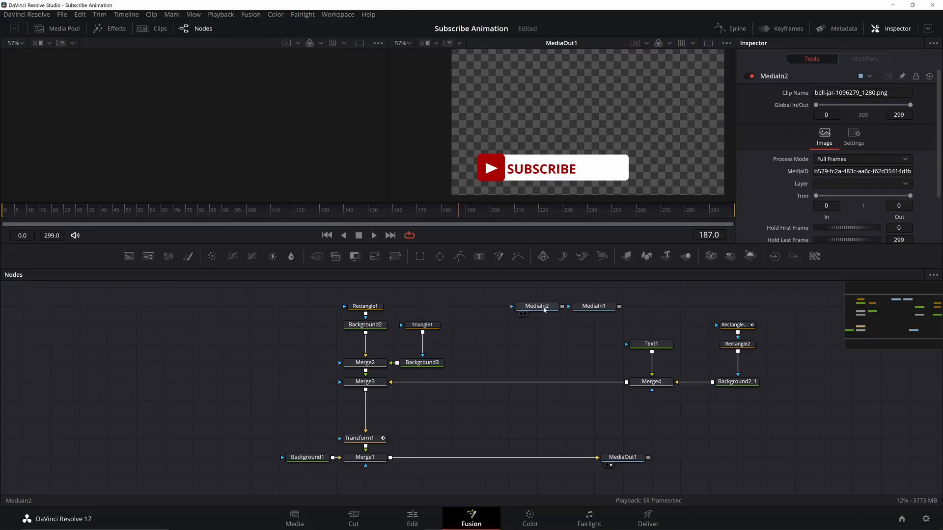
pyautogui.press('1')
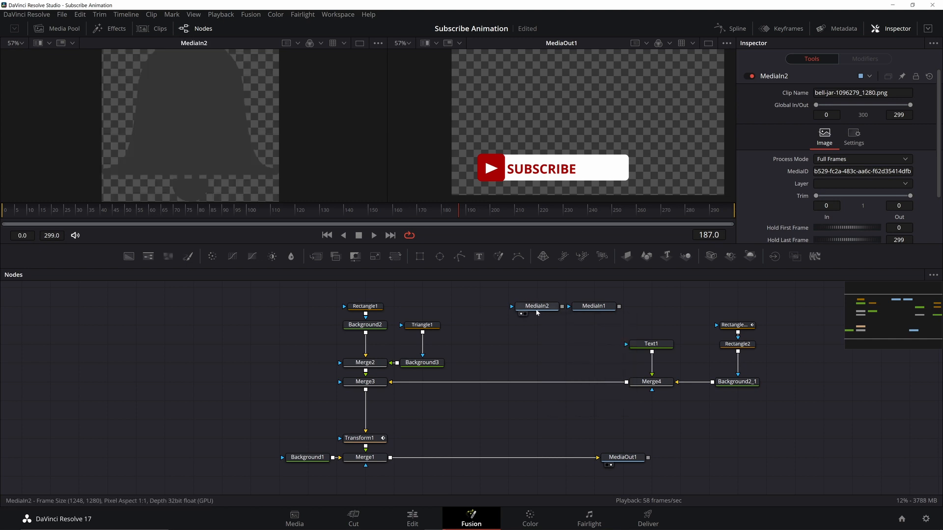
pyautogui.moveTo(538, 310)
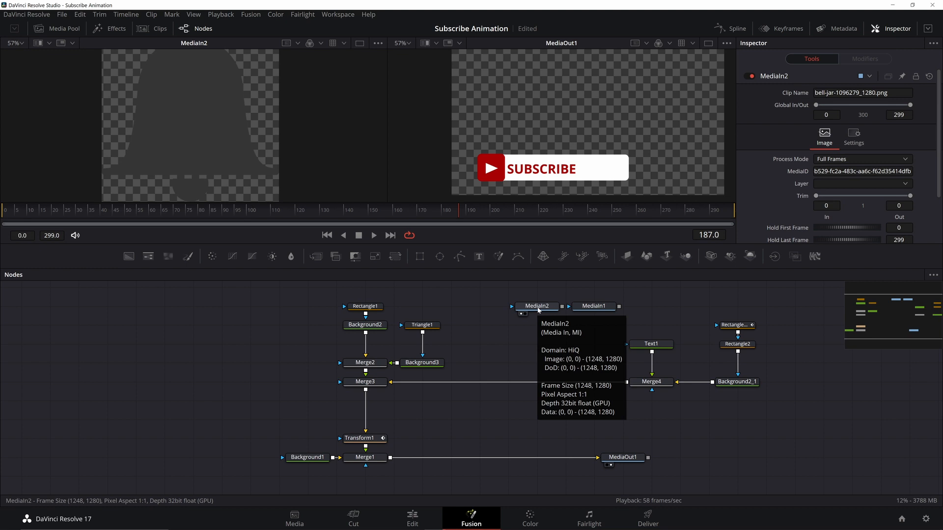
pyautogui.press('F2')
pyautogui.write('Bell')
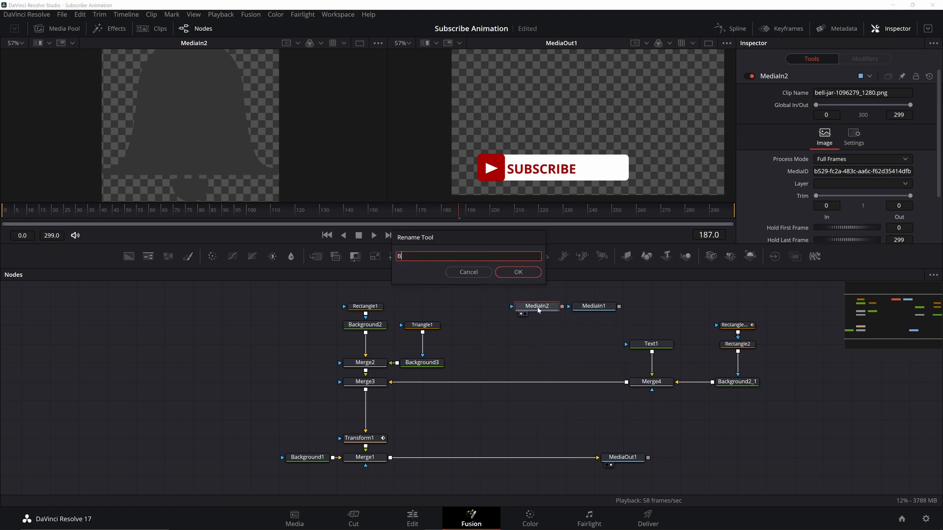
pyautogui.press('Return')
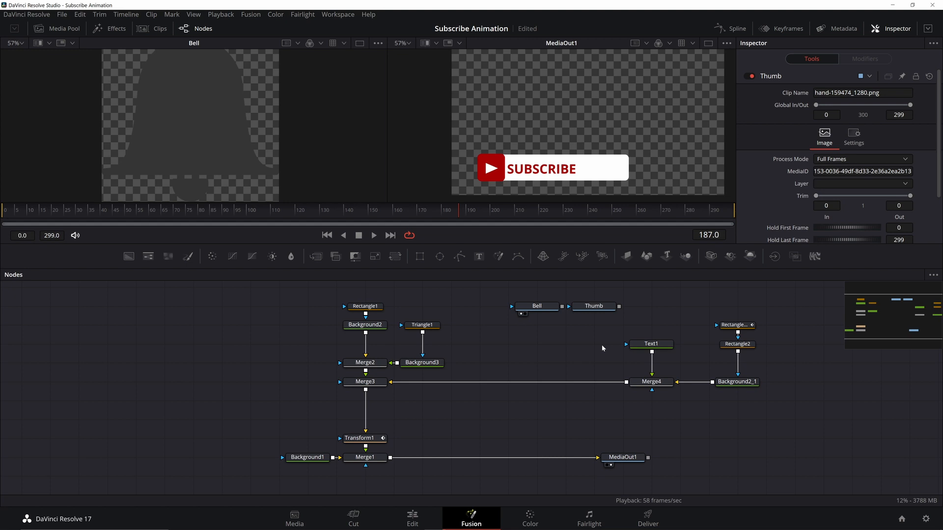
# Add an underlay named Text_and_icons and resize it to enclose the text, bar and icon nodes
pyautogui.hotkey('shift', 'space')
pyautogui.press('Return')
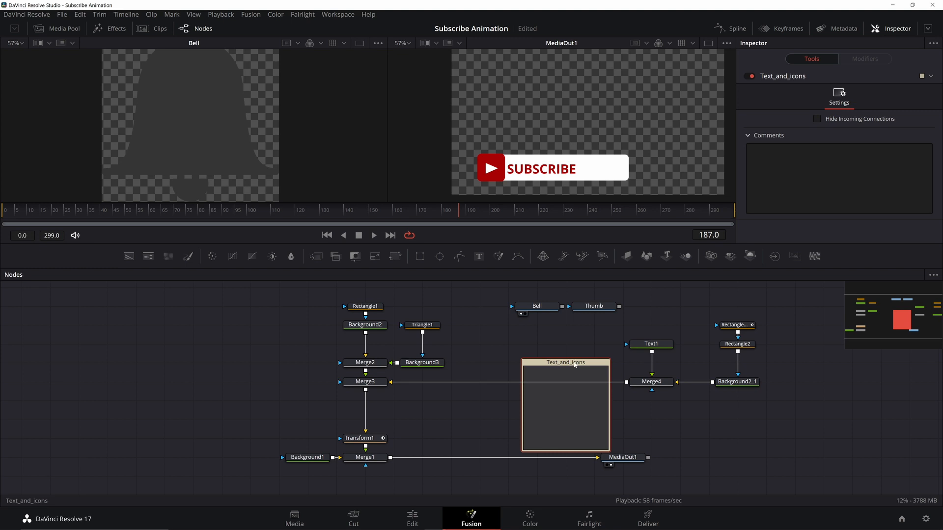
pyautogui.moveTo(575, 364); pyautogui.dragTo(547, 289)
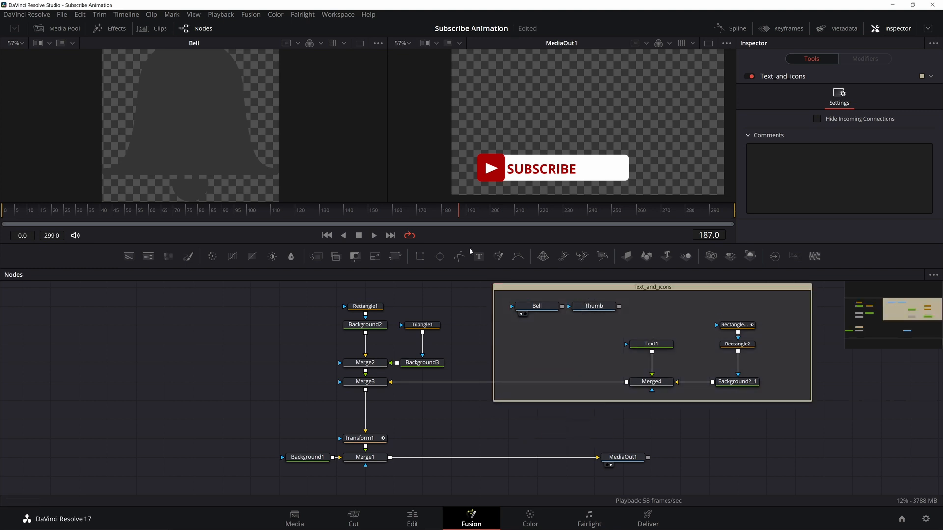
pyautogui.click(641, 290)
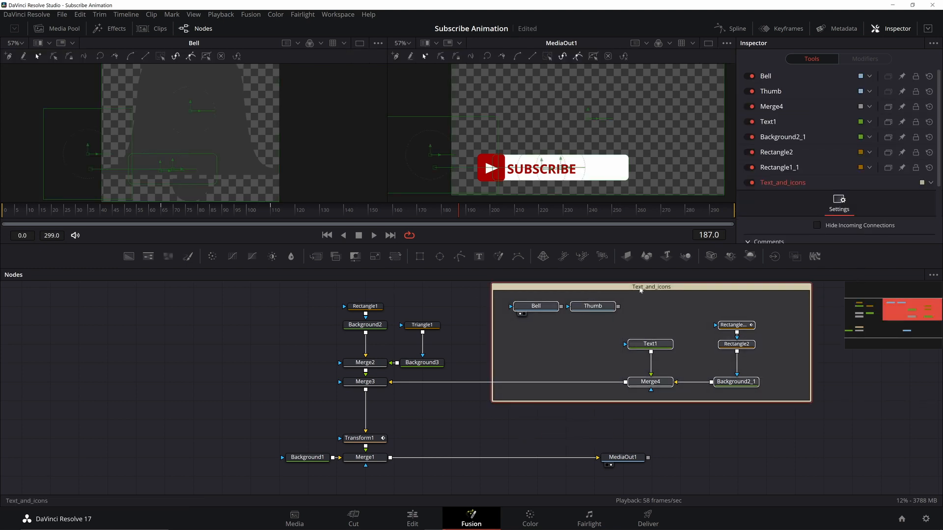
pyautogui.moveTo(640, 290)
pyautogui.mouseDown()
pyautogui.moveTo(640, 300)
pyautogui.moveTo(656, 289)
pyautogui.mouseUp()
pyautogui.click(615, 292)
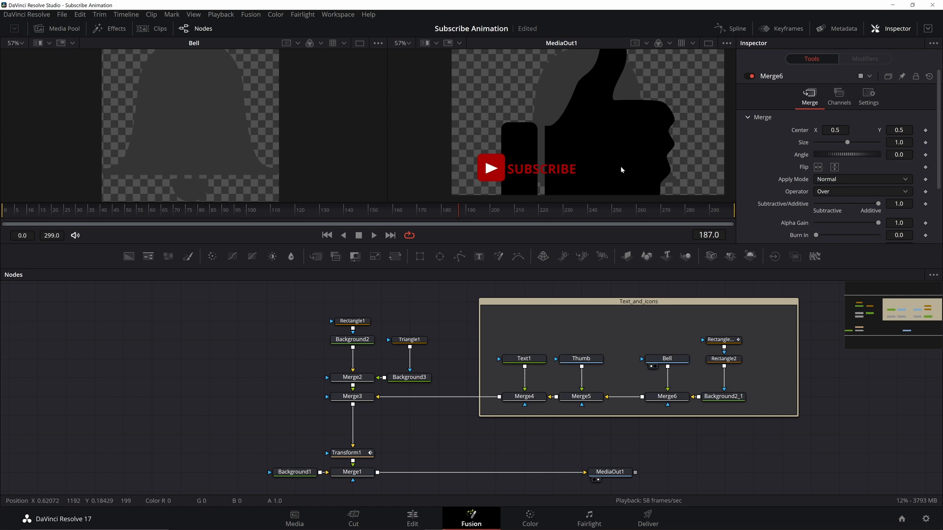
# Paste Transform nodes below the Thumb and Bell images, then shrink the bell to size 0.1 and move it onto the bar
pyautogui.keyDown('ctrl'); pyautogui.click(603, 363); pyautogui.keyUp('ctrl')
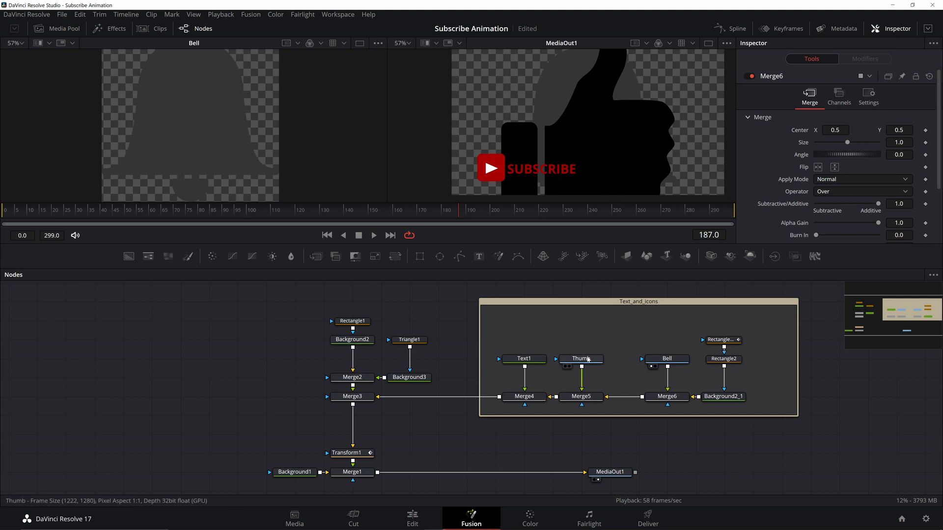
pyautogui.hotkey('ctrl', 'v')
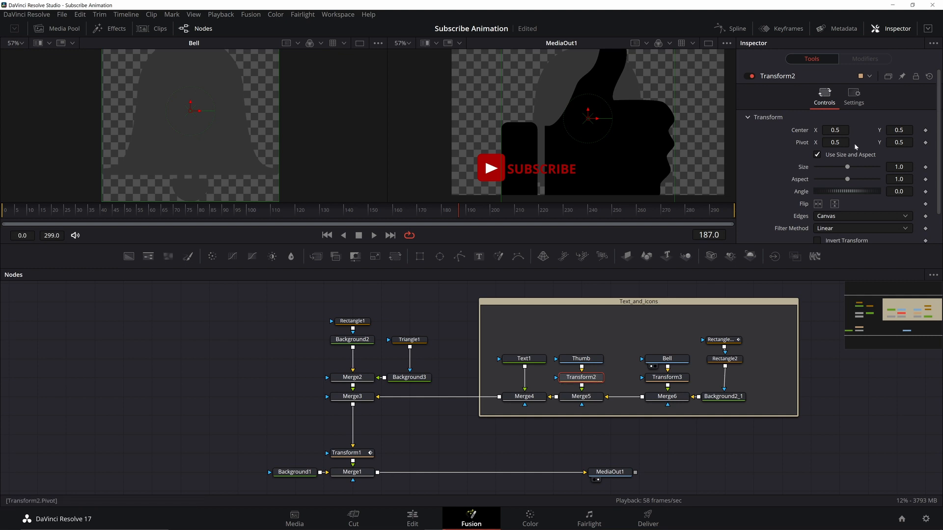
pyautogui.moveTo(847, 167); pyautogui.dragTo(821, 167)
pyautogui.doubleClick(899, 167)
pyautogui.write('0.16')
pyautogui.click(667, 378)
pyautogui.doubleClick(899, 167)
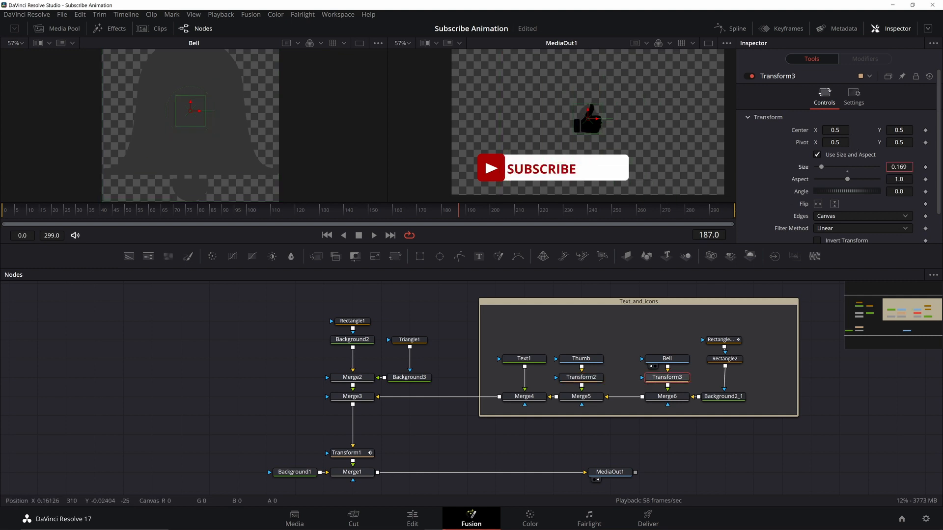
pyautogui.write('0.16')
pyautogui.moveTo(587, 118); pyautogui.dragTo(614, 168)
pyautogui.doubleClick(899, 167)
pyautogui.write('0.12')
pyautogui.doubleClick(899, 167)
pyautogui.write('0.1')
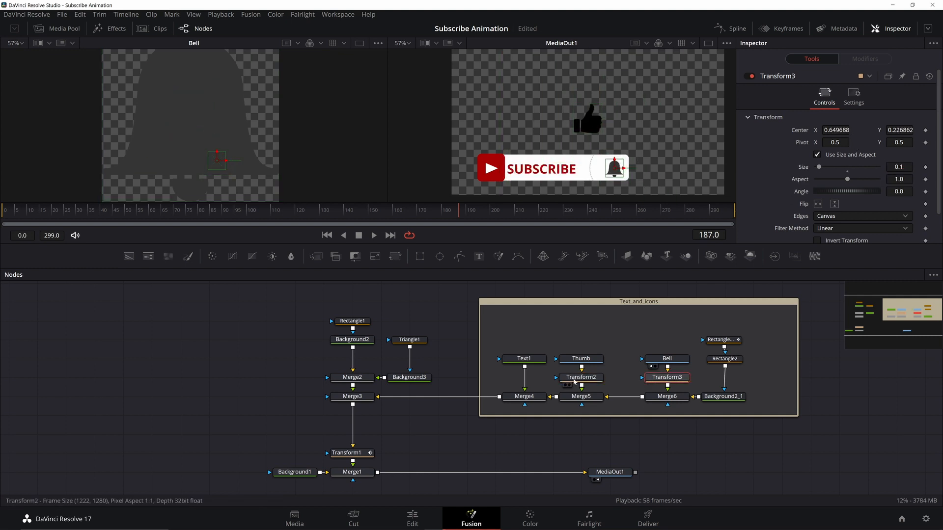
# Set the thumb's transform to size 0.1 with center X 0.52 and Y 0.24
pyautogui.click(569, 377)
pyautogui.doubleClick(899, 167)
pyautogui.write('0.1')
pyautogui.moveTo(589, 119); pyautogui.dragTo(594, 166)
pyautogui.doubleClick(899, 130)
pyautogui.write('0.24')
pyautogui.doubleClick(836, 130)
pyautogui.write('0.52')
# Position the bell's transform at center X 0.65 and Y 0.23
pyautogui.click(667, 377)
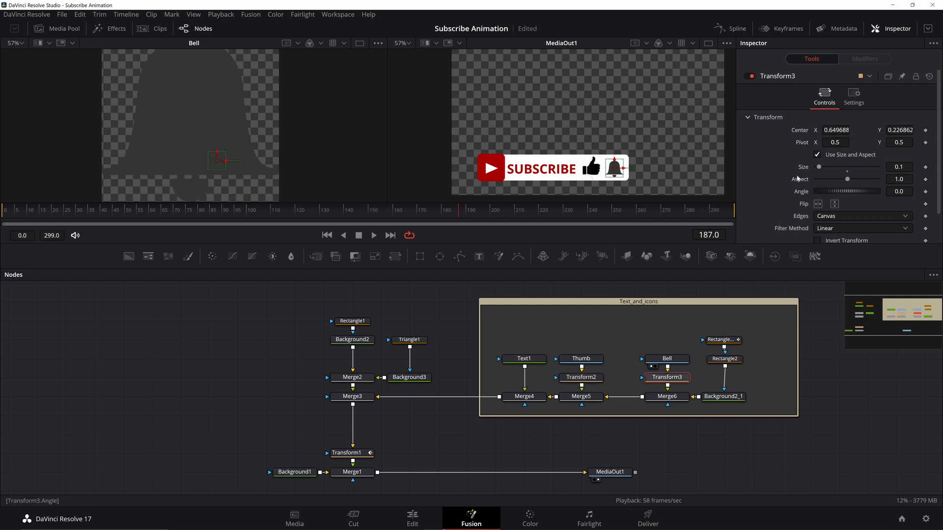
pyautogui.doubleClick(835, 131)
pyautogui.press('Tab')
pyautogui.write('0.22')
pyautogui.press('Tab')
pyautogui.doubleClick(899, 131)
pyautogui.write('0.23')
pyautogui.press('Tab')
pyautogui.doubleClick(836, 130)
pyautogui.write('0.65')
pyautogui.press('Tab')
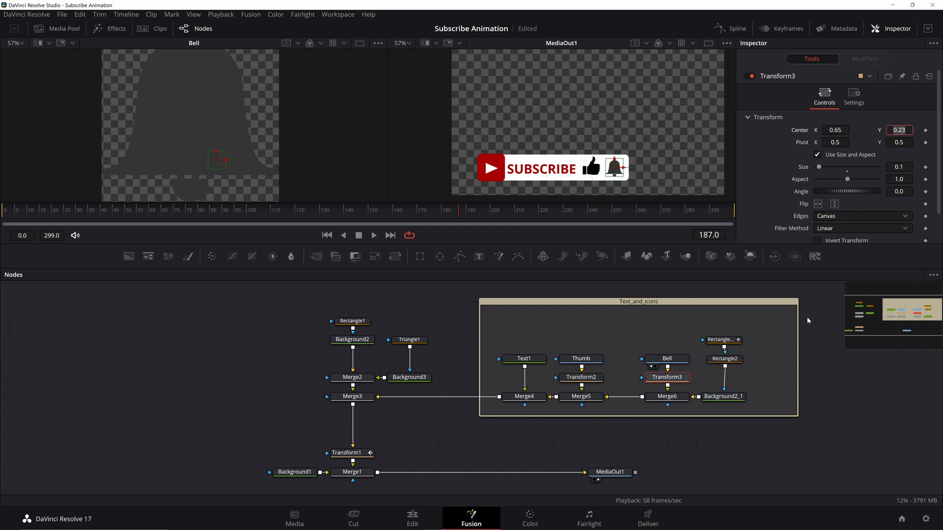
pyautogui.click(809, 320)
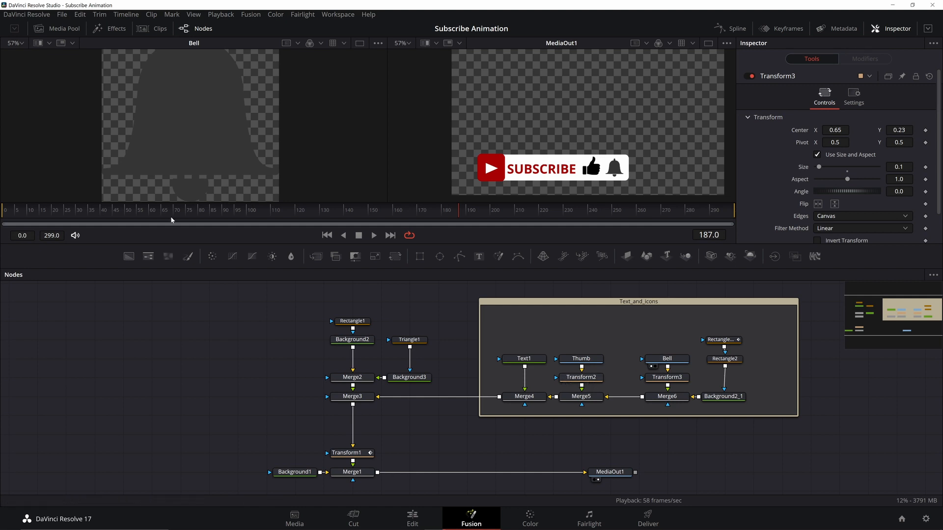
# Jump to the first frame and play back the animation
pyautogui.press('Home')
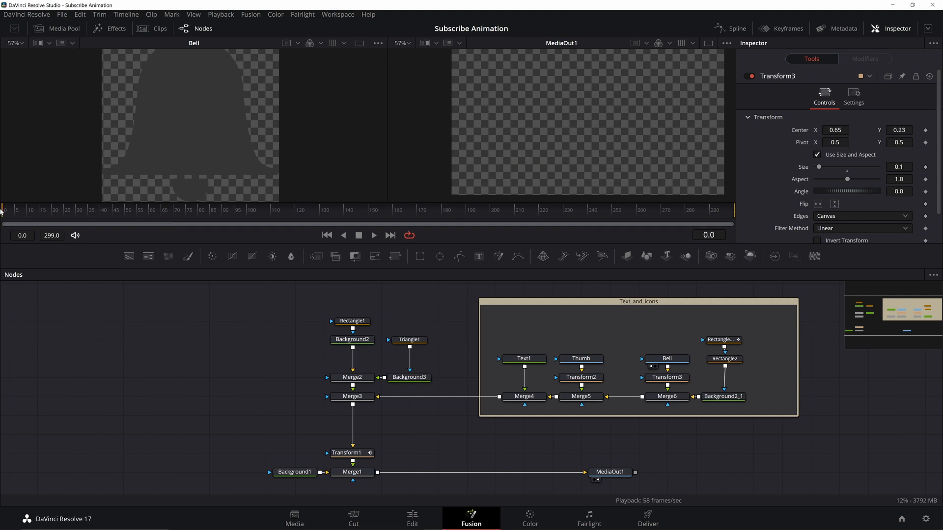
pyautogui.click(373, 235)
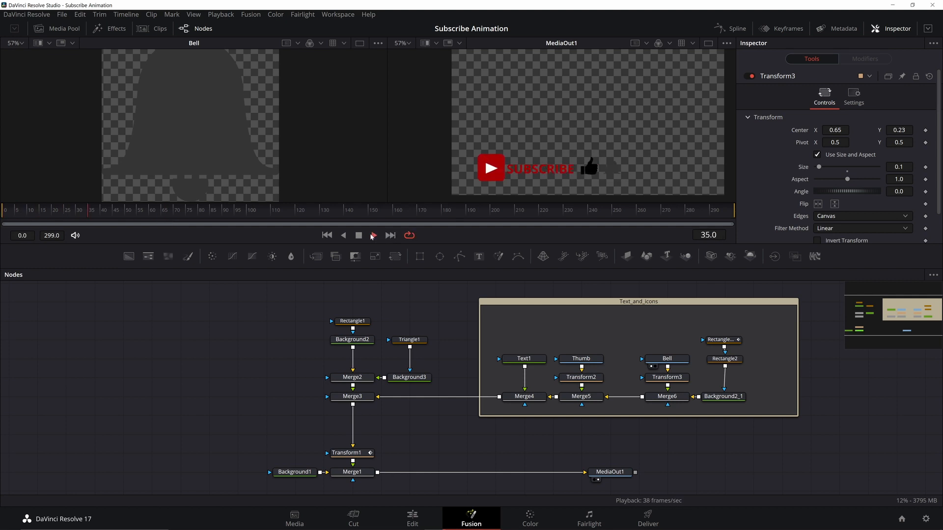